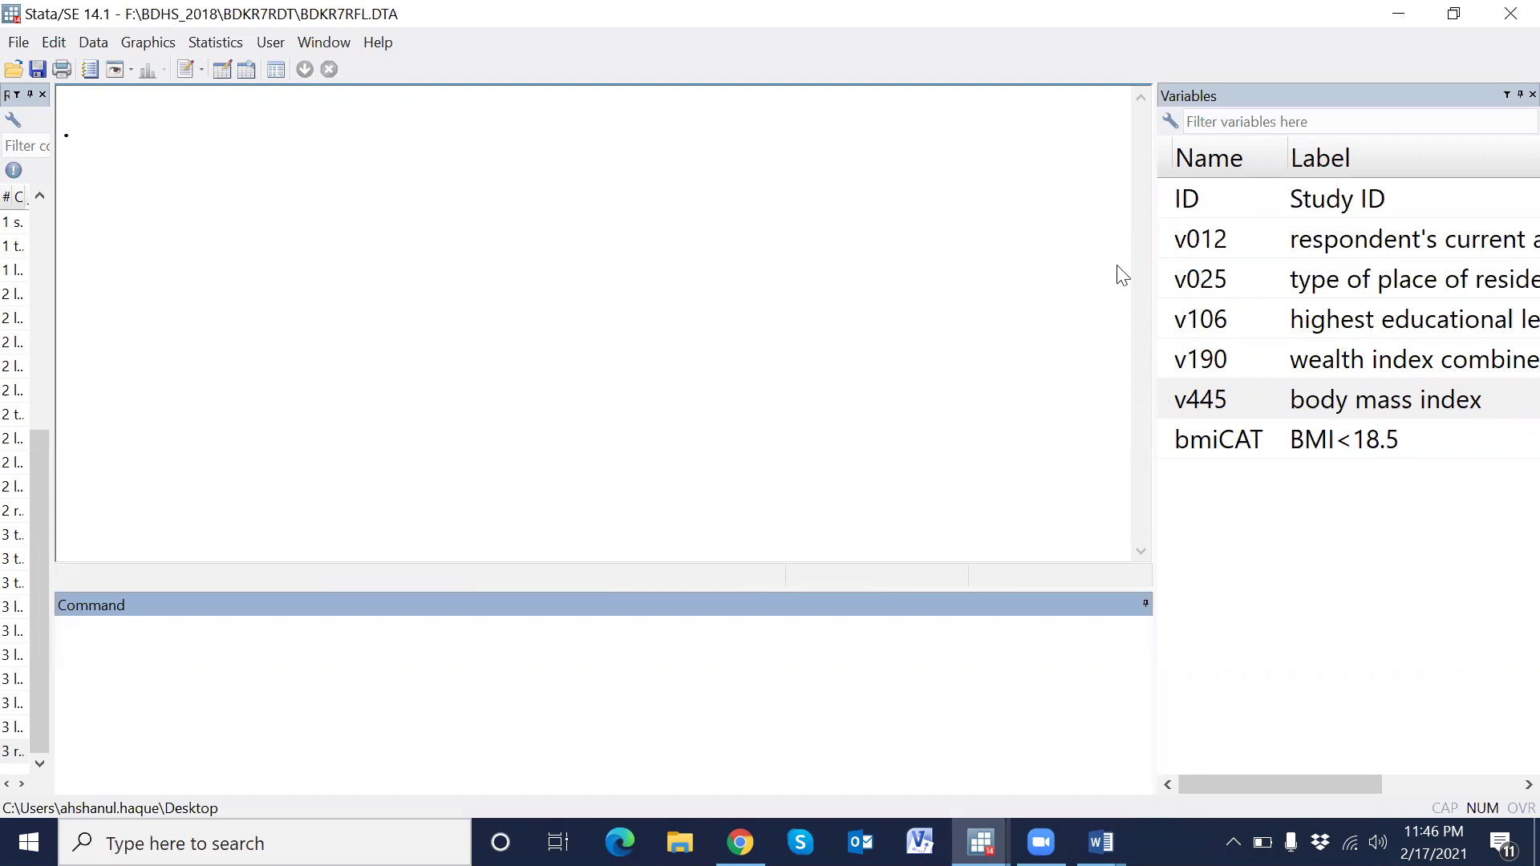
Inspect columns v025 through v190, v445 and bmiCAT in the data editor, then close it
{"action": "left_click_drag", "start_coordinate": [1154, 207], "coordinate": [962, 207]}
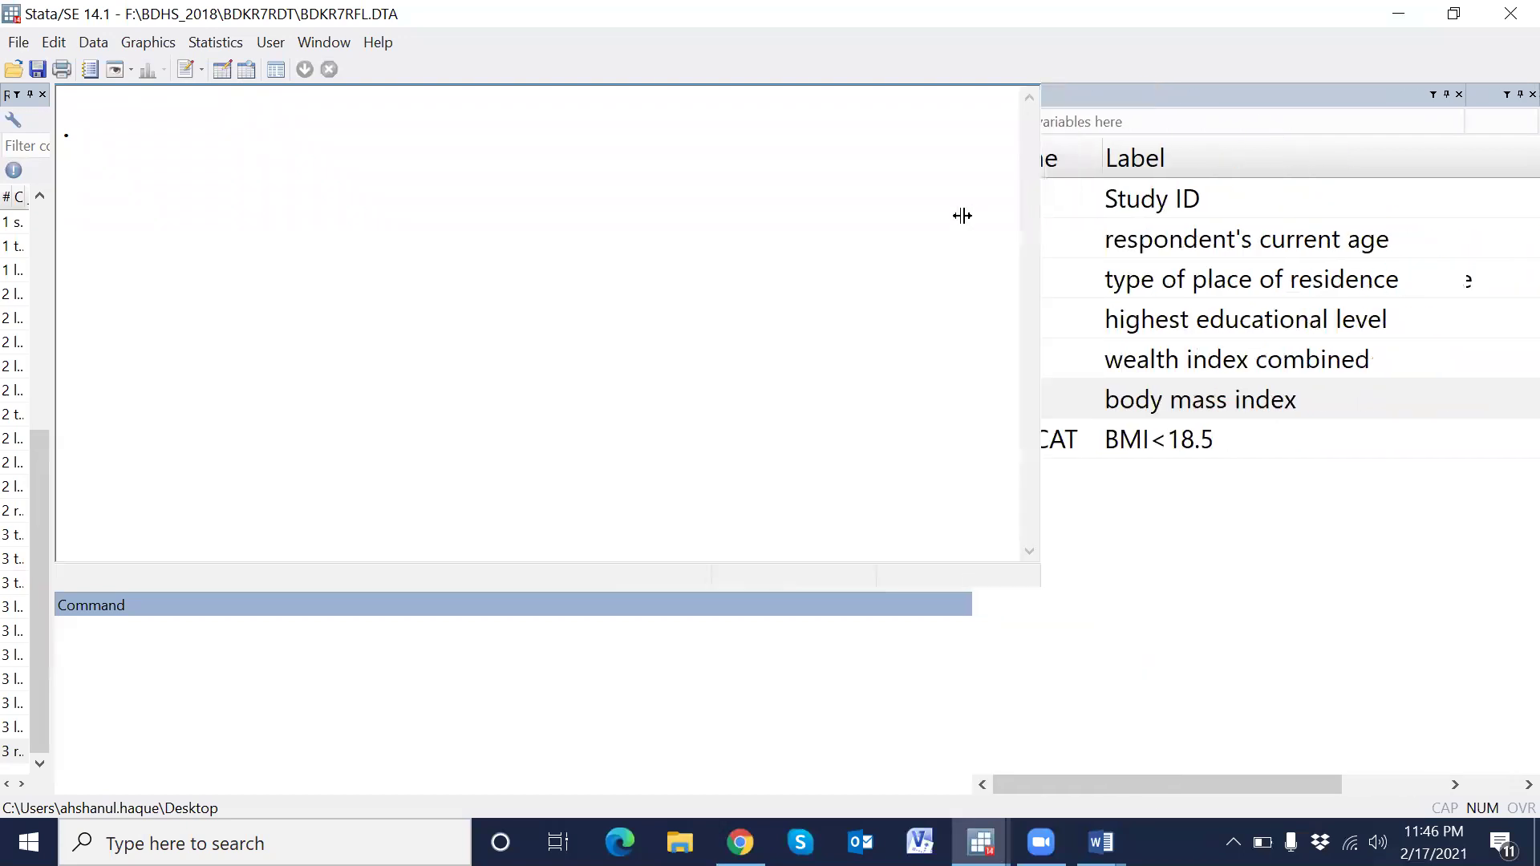
{"action": "left_click_drag", "start_coordinate": [1264, 192], "coordinate": [1149, 210]}
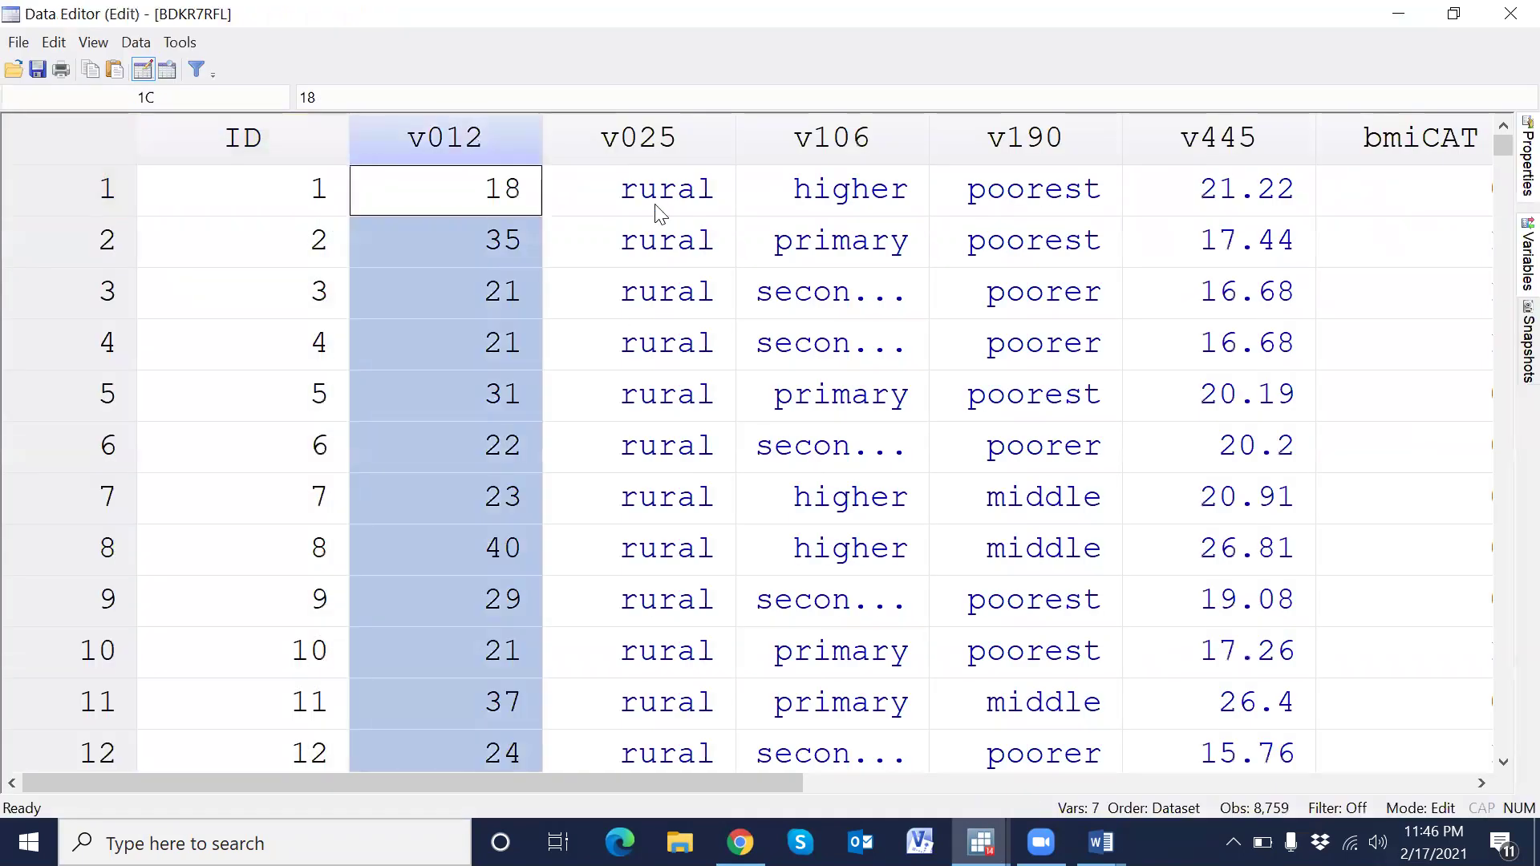
{"action": "left_click", "coordinate": [638, 138]}
{"action": "left_click_drag", "start_coordinate": [700, 145], "coordinate": [1023, 145]}
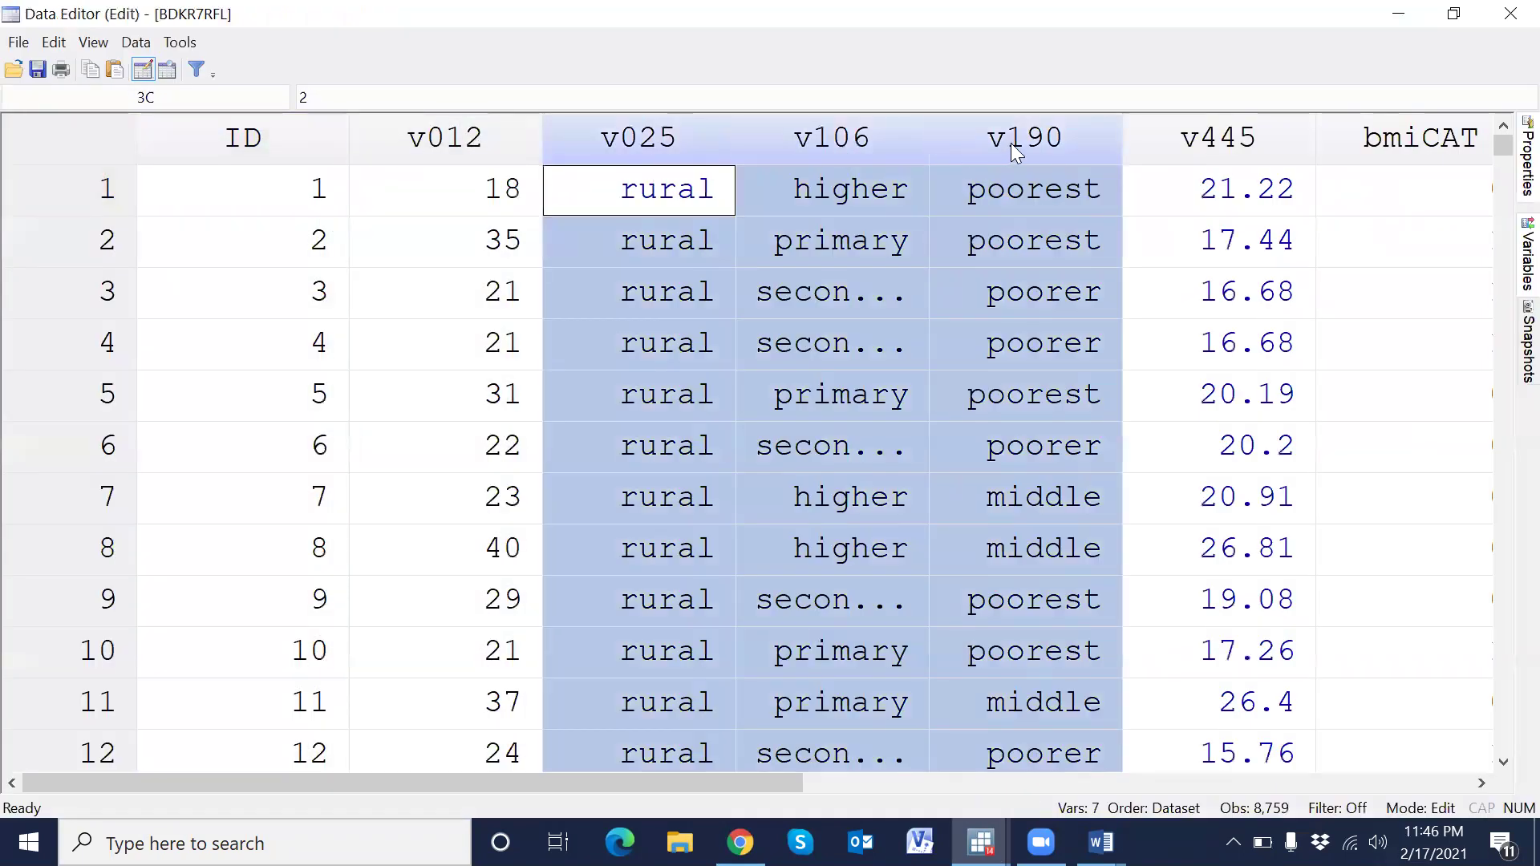
{"action": "left_click", "coordinate": [1227, 137]}
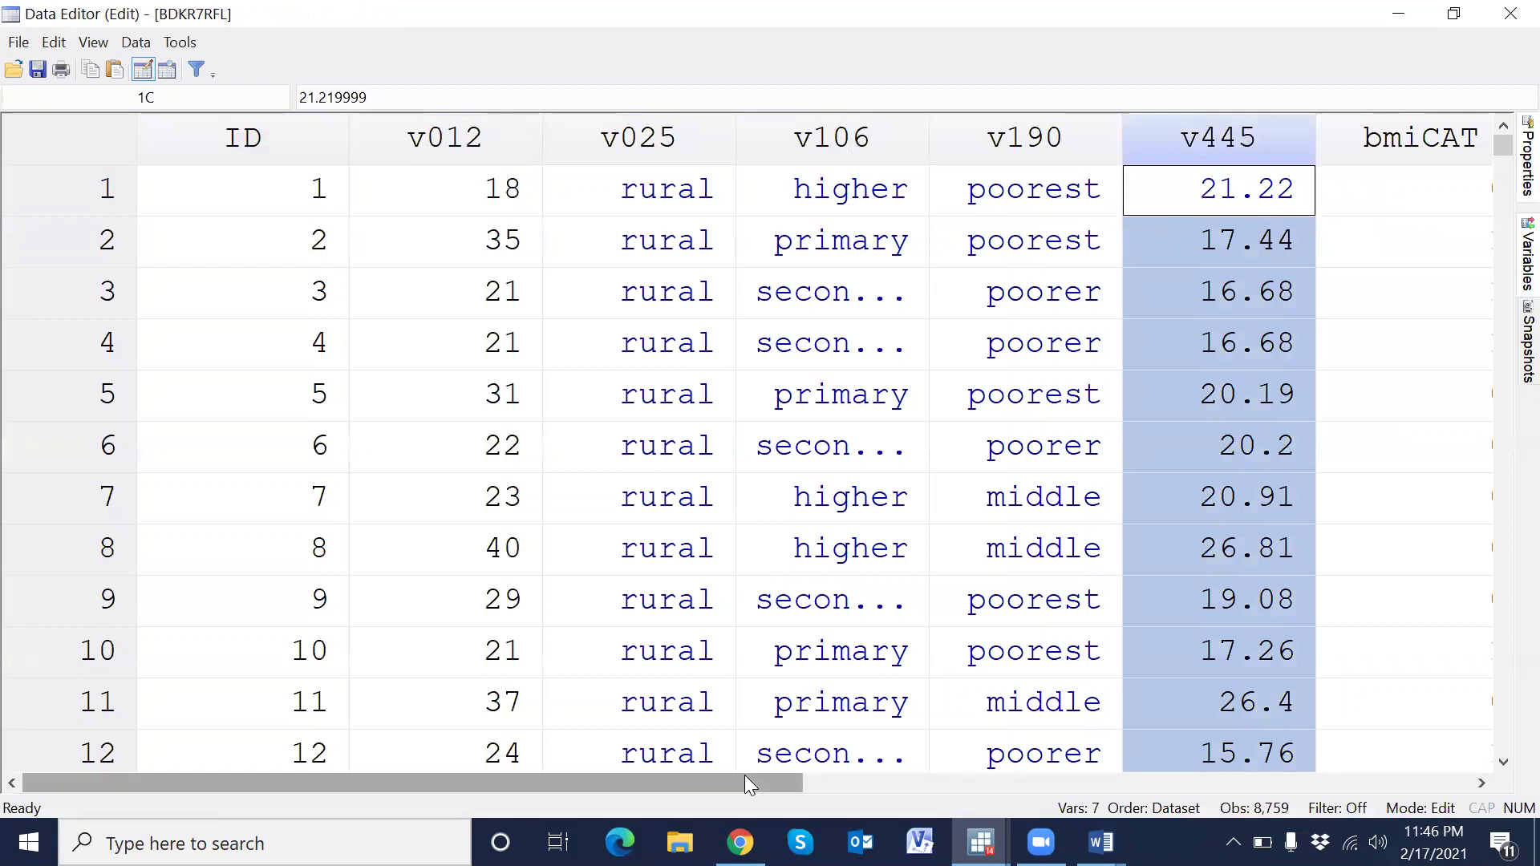
{"action": "left_click_drag", "start_coordinate": [745, 785], "coordinate": [897, 788]}
{"action": "left_click", "coordinate": [1059, 142]}
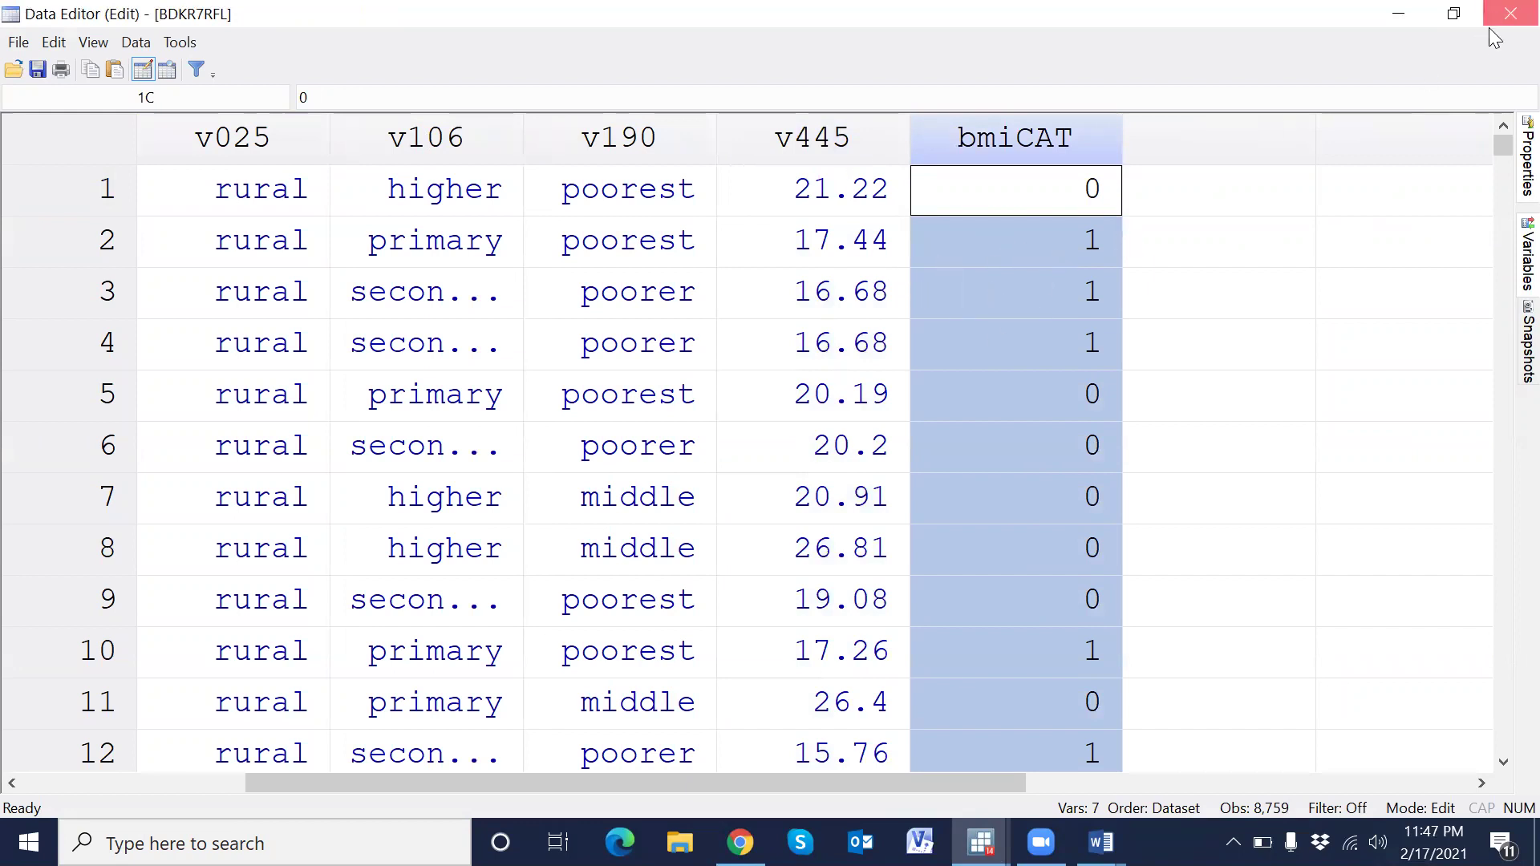
{"action": "left_click", "coordinate": [1510, 14]}
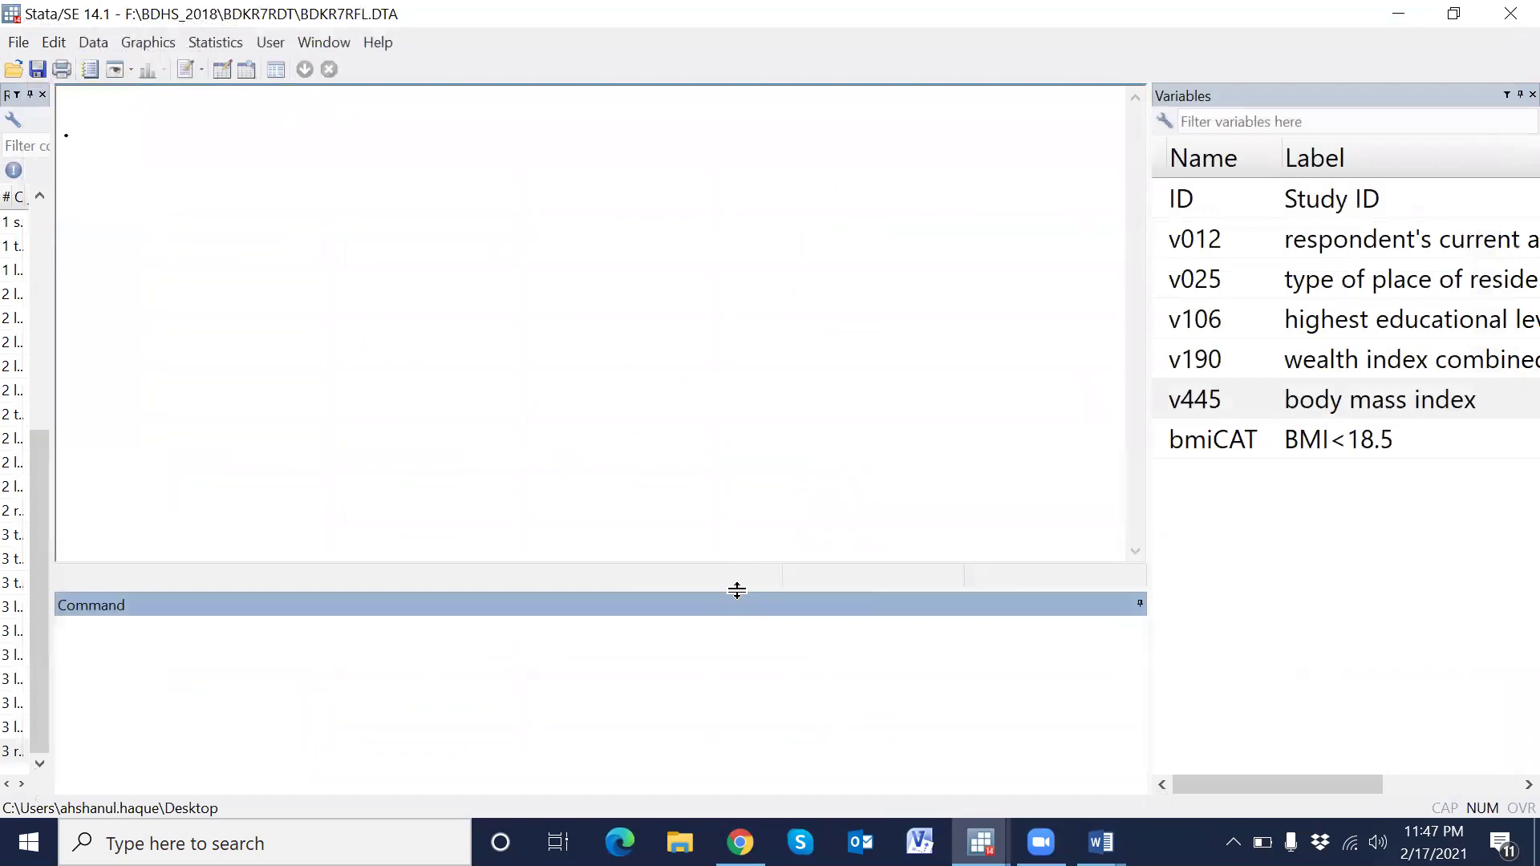
Run 'logistic bmiCAT v012' with bmiCAT as outcome and age as predictor
{"action": "left_click_drag", "start_coordinate": [737, 590], "coordinate": [738, 544]}
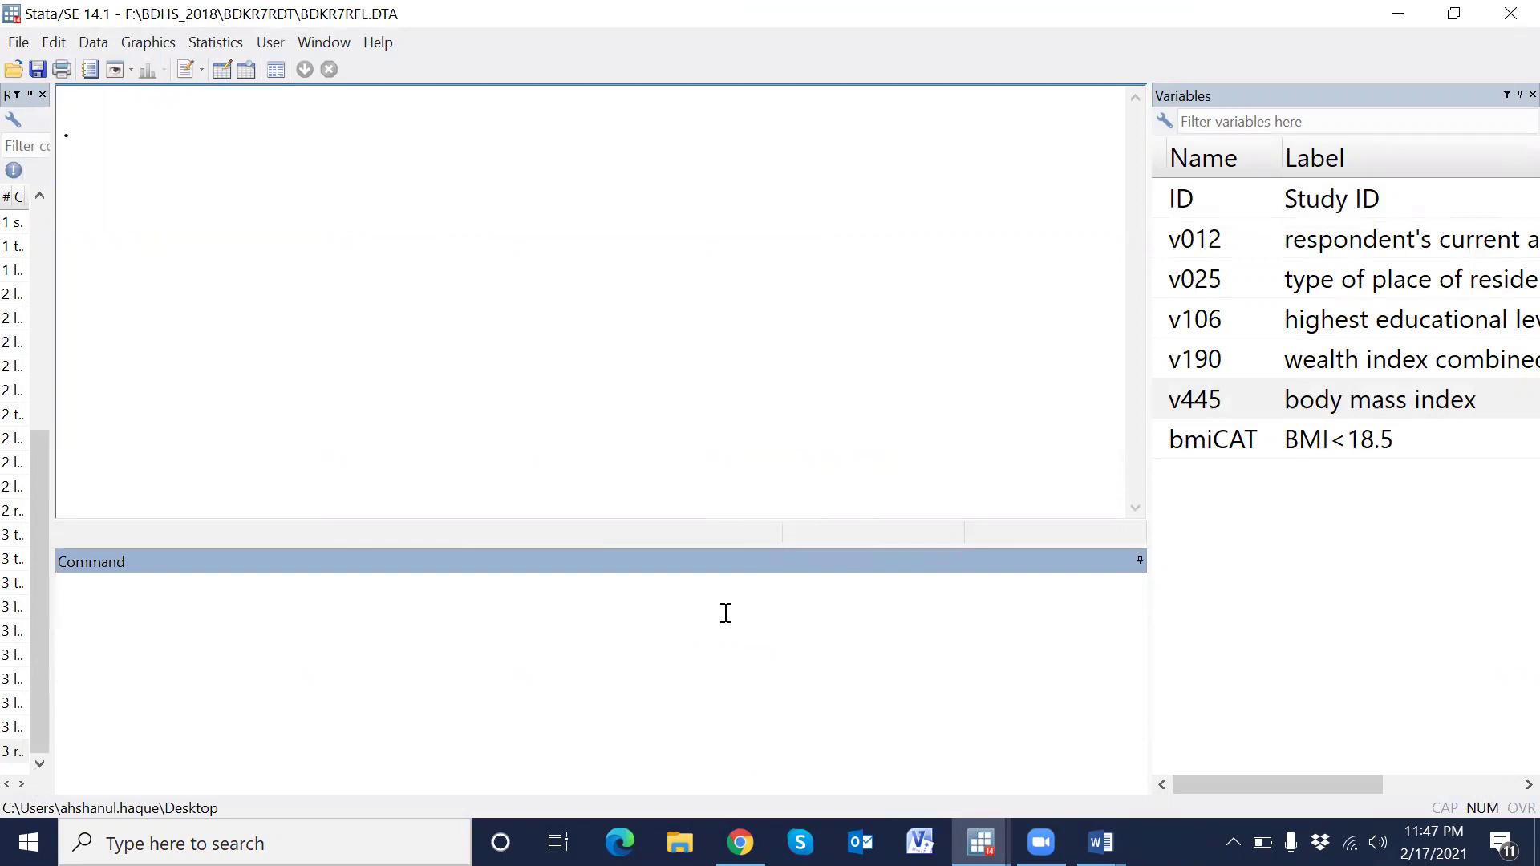
{"action": "type", "text": "log"}
{"action": "type", "text": "is"}
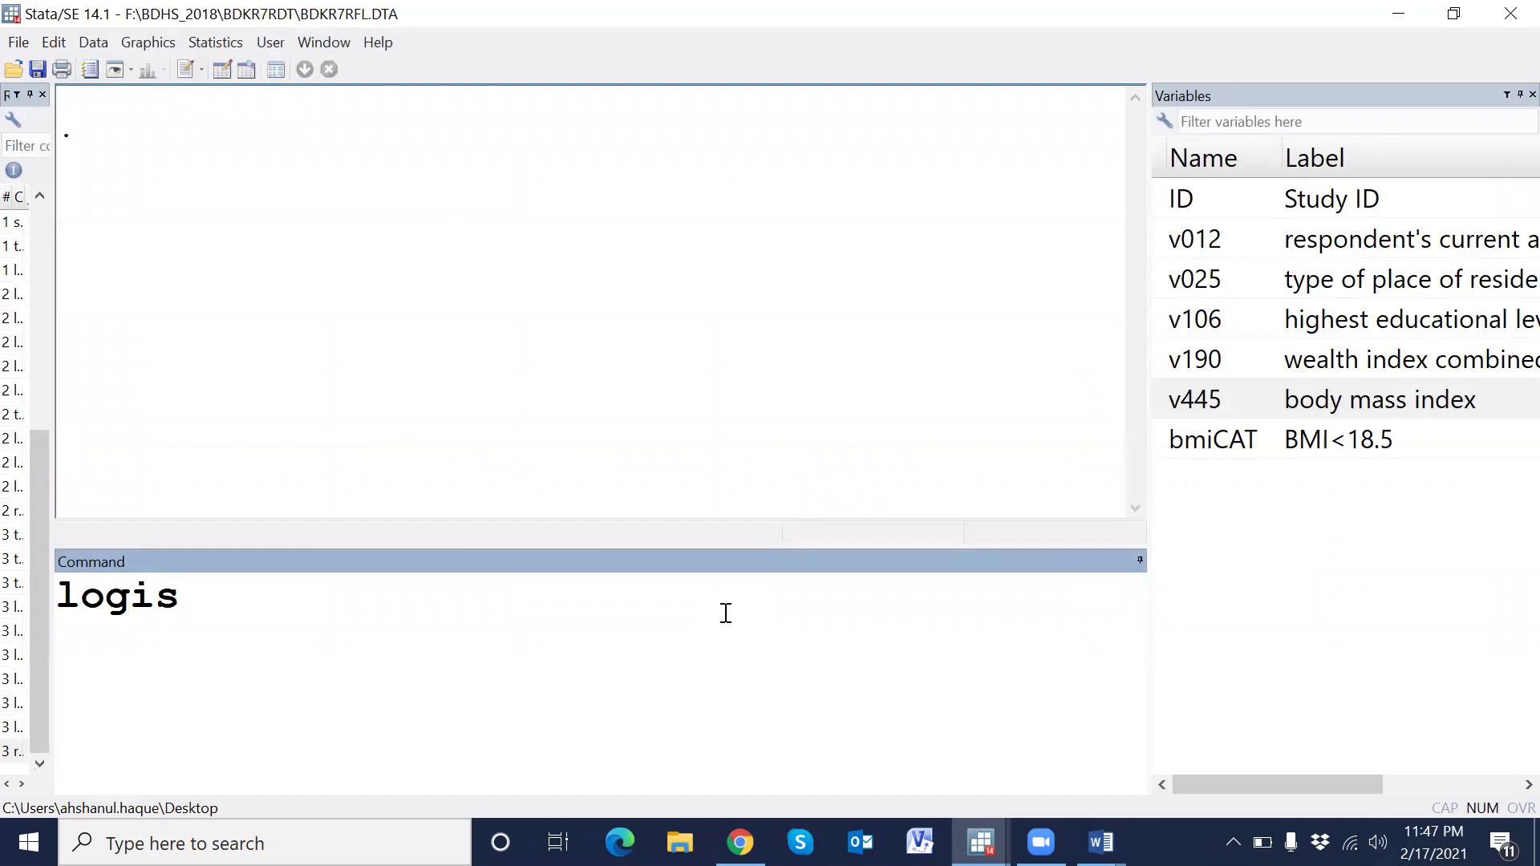
{"action": "type", "text": "tic"}
{"action": "double_click", "coordinate": [1174, 444]}
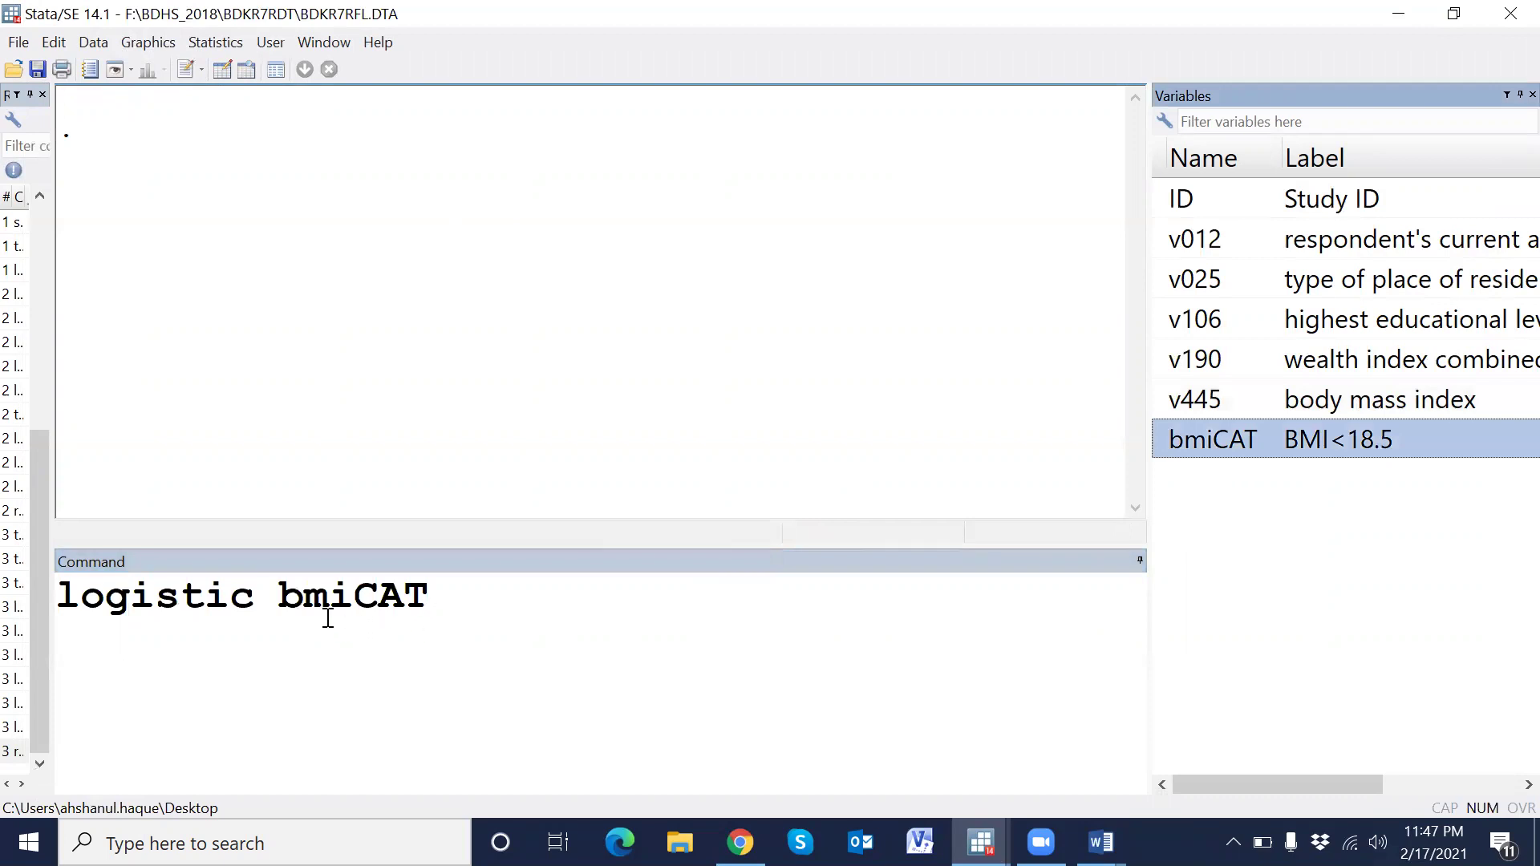
{"action": "left_click_drag", "start_coordinate": [280, 596], "coordinate": [441, 605]}
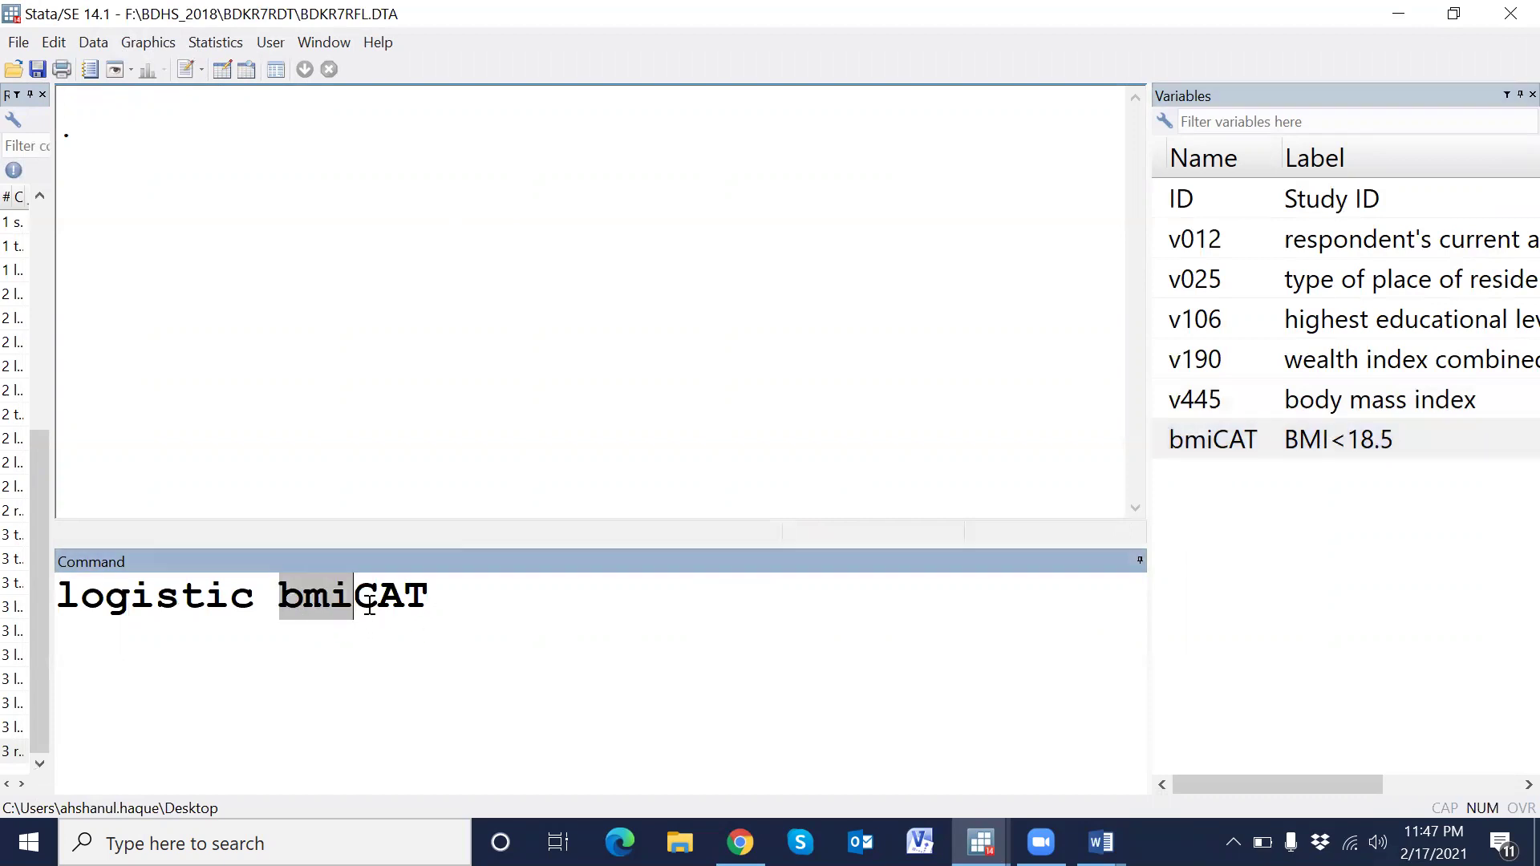
{"action": "left_click", "coordinate": [472, 691]}
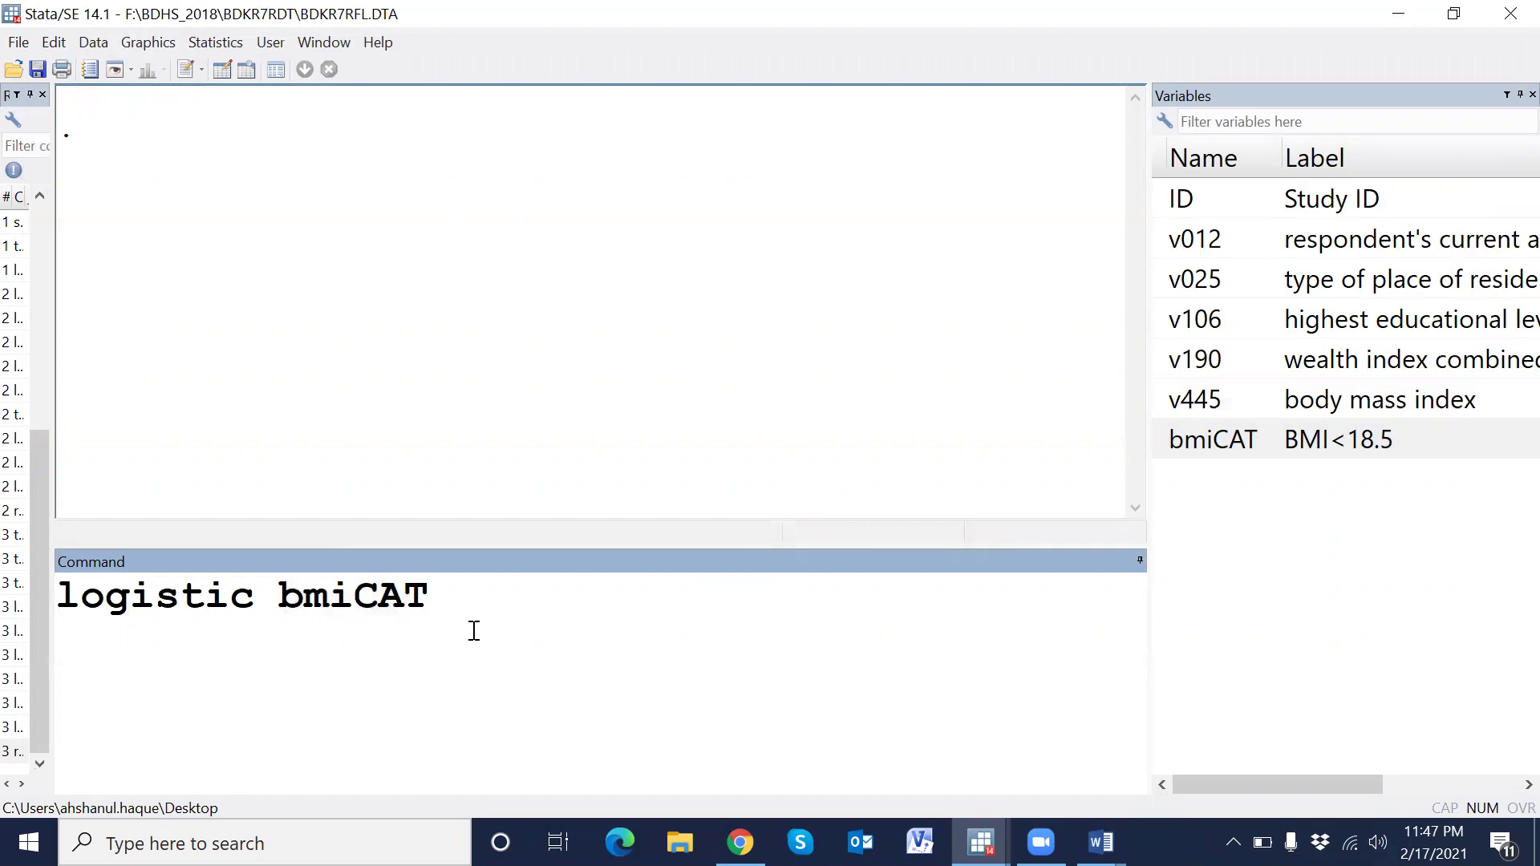
{"action": "left_click", "coordinate": [1165, 240]}
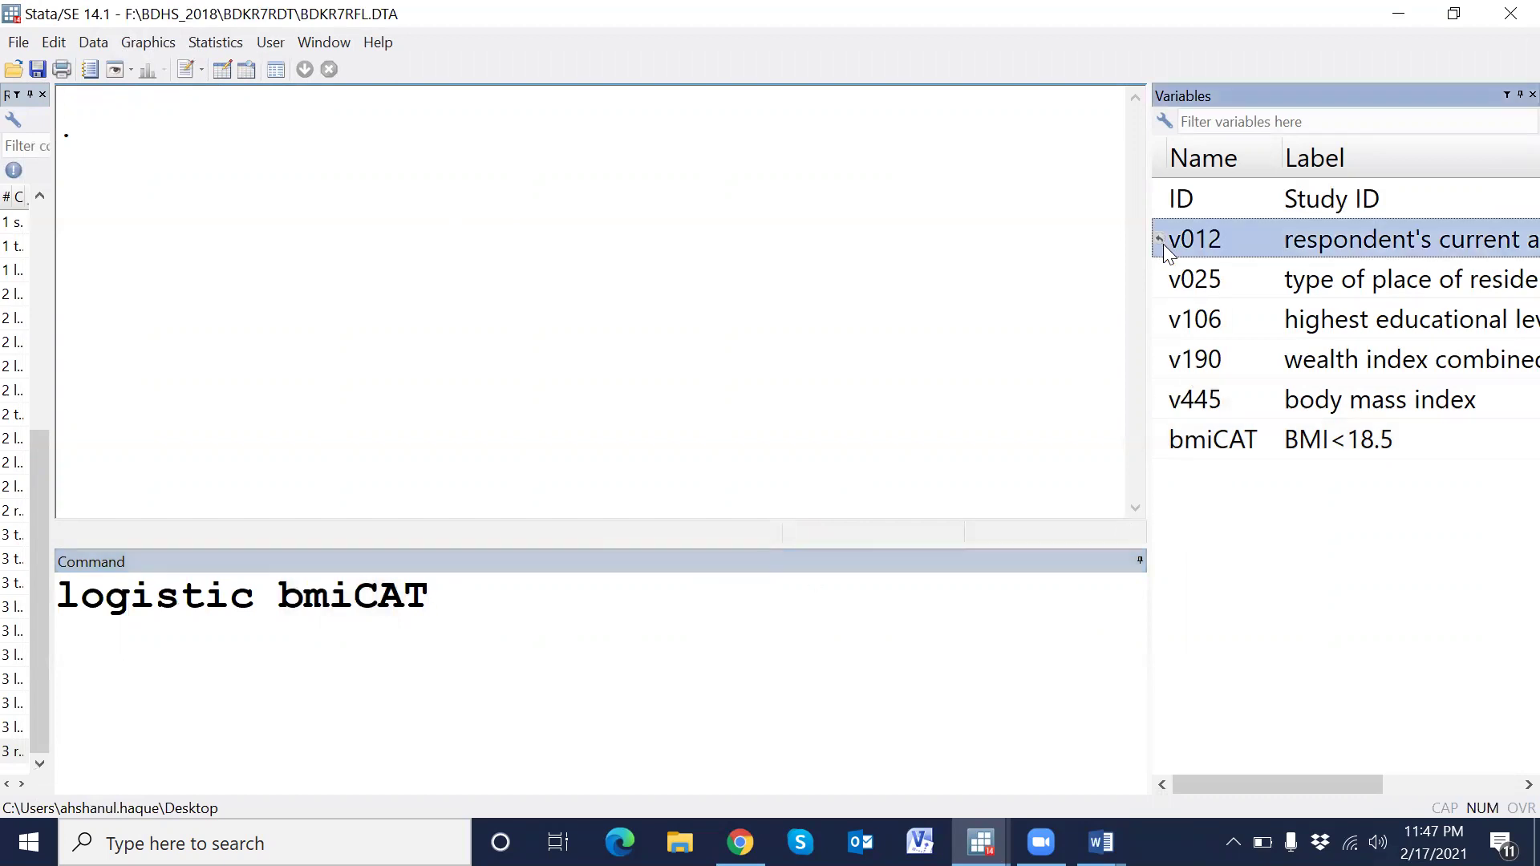
{"action": "double_click", "coordinate": [1163, 245]}
{"action": "key", "text": "Return"}
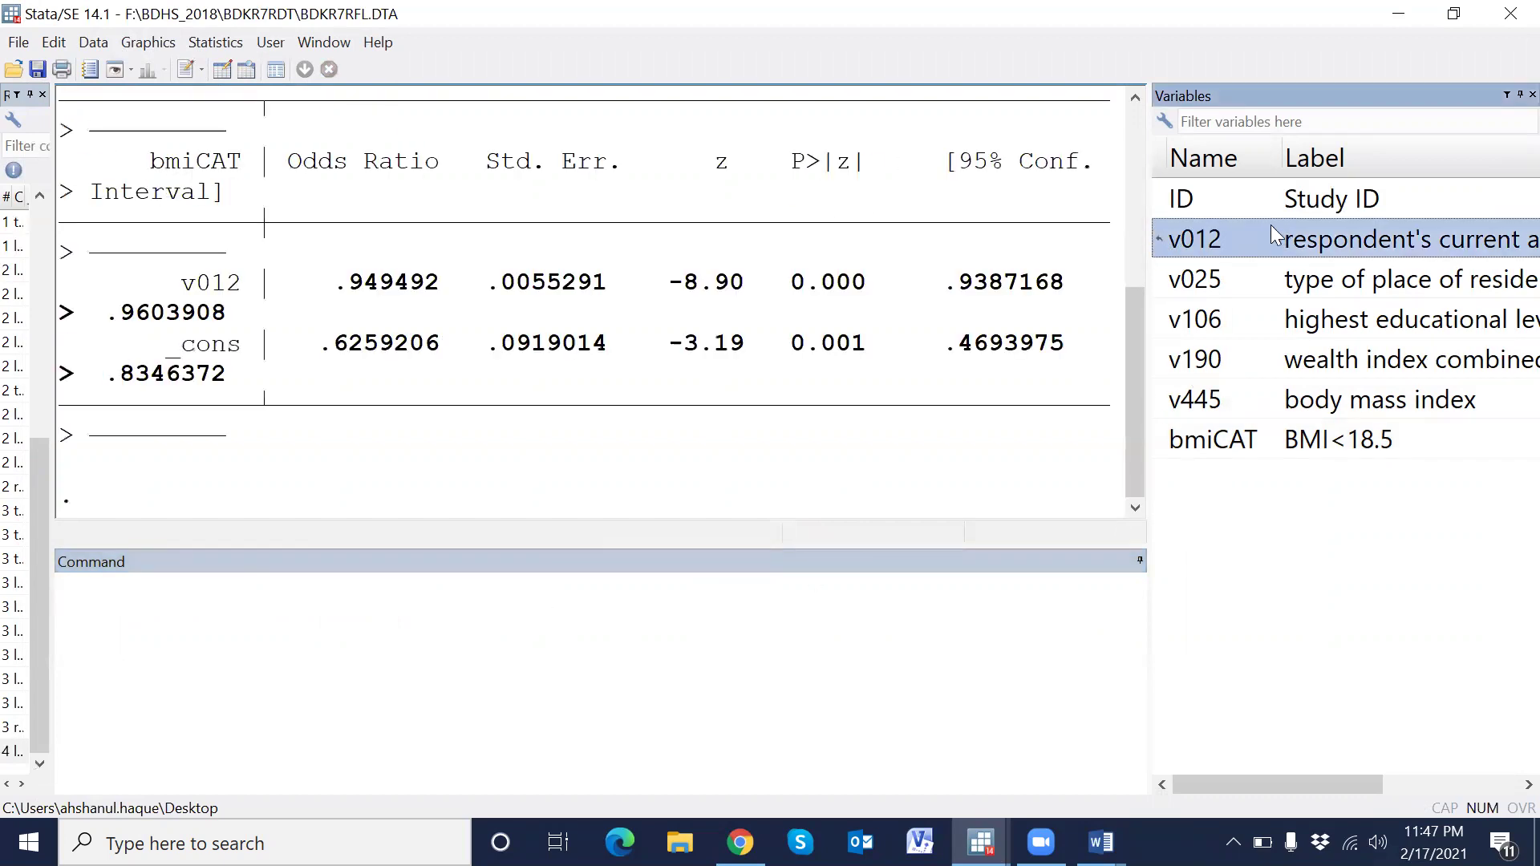
Clear the Results window
{"action": "left_click_drag", "start_coordinate": [1151, 289], "coordinate": [1294, 289]}
{"action": "right_click", "coordinate": [1021, 308]}
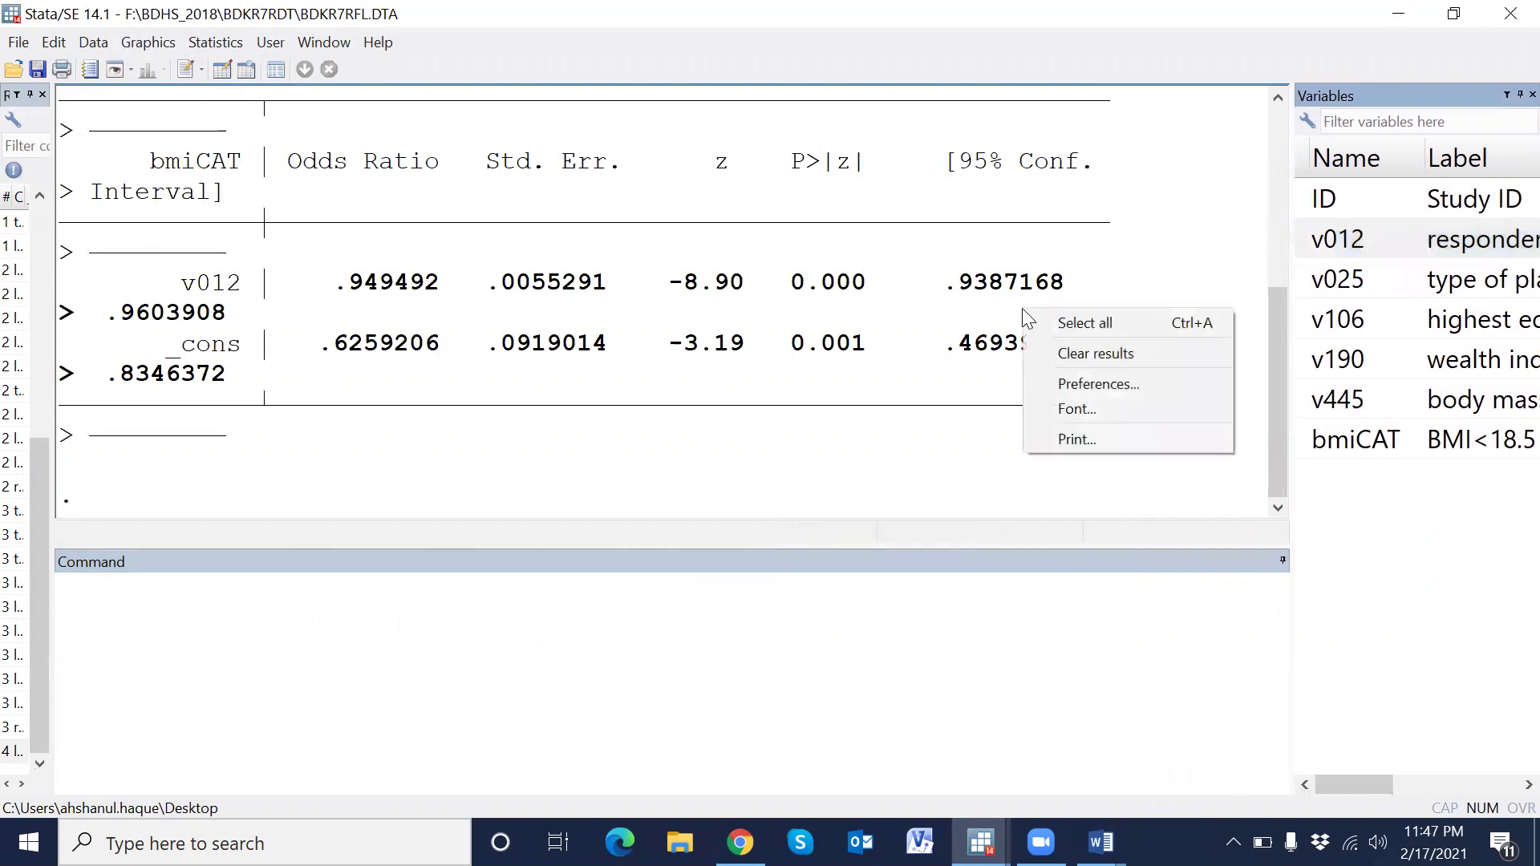
{"action": "left_click", "coordinate": [1096, 353]}
{"action": "left_click", "coordinate": [500, 667]}
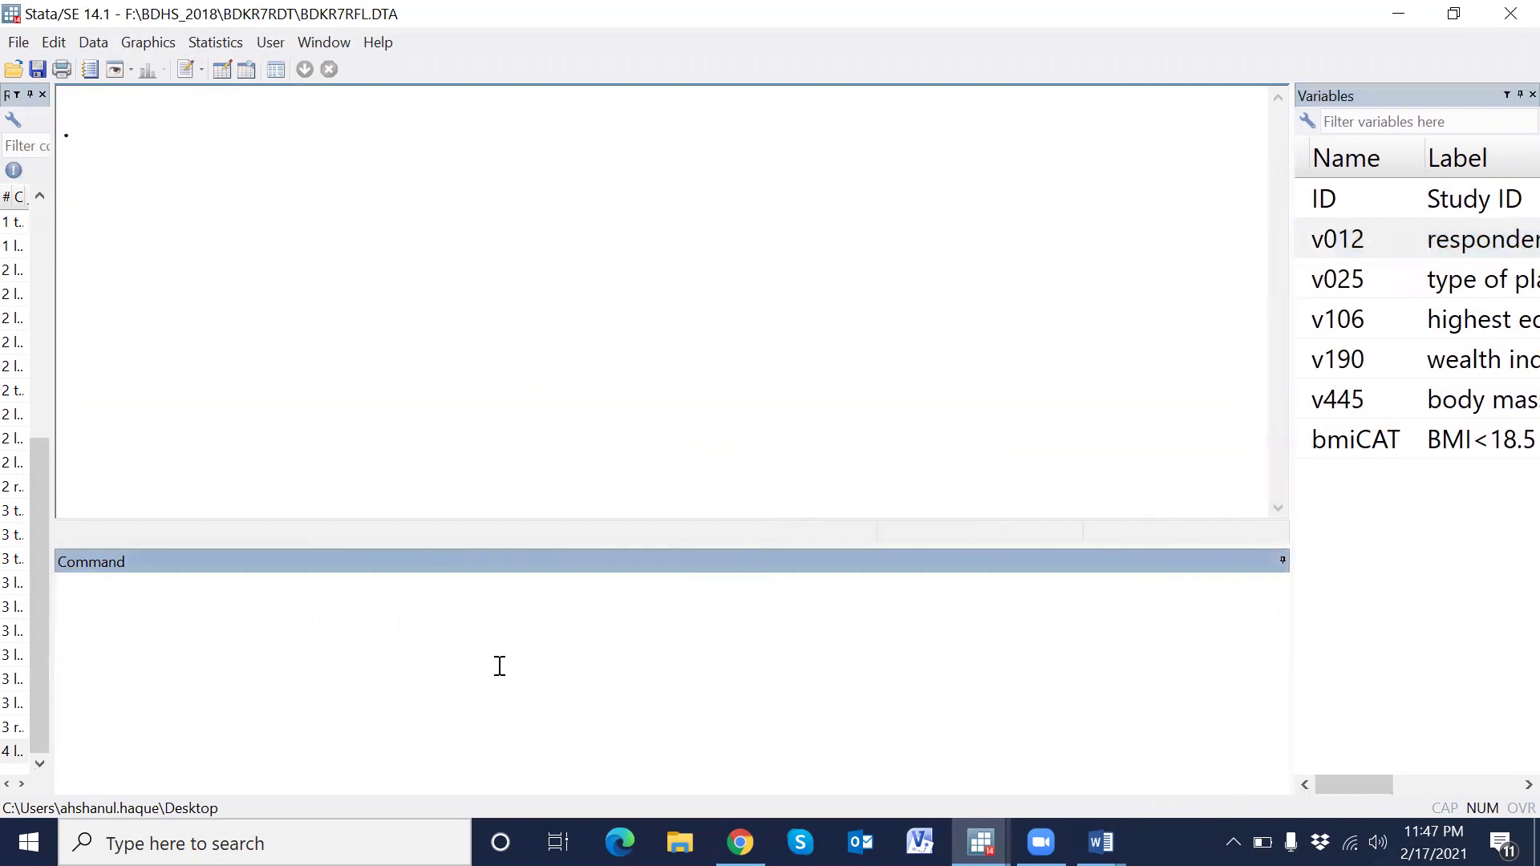
Rerun 'logistic bmiCAT v012': age odds ratio 0.949, p<0.001, 8,759 observations
{"action": "key", "text": "Page_Up"}
{"action": "key", "text": "Return"}
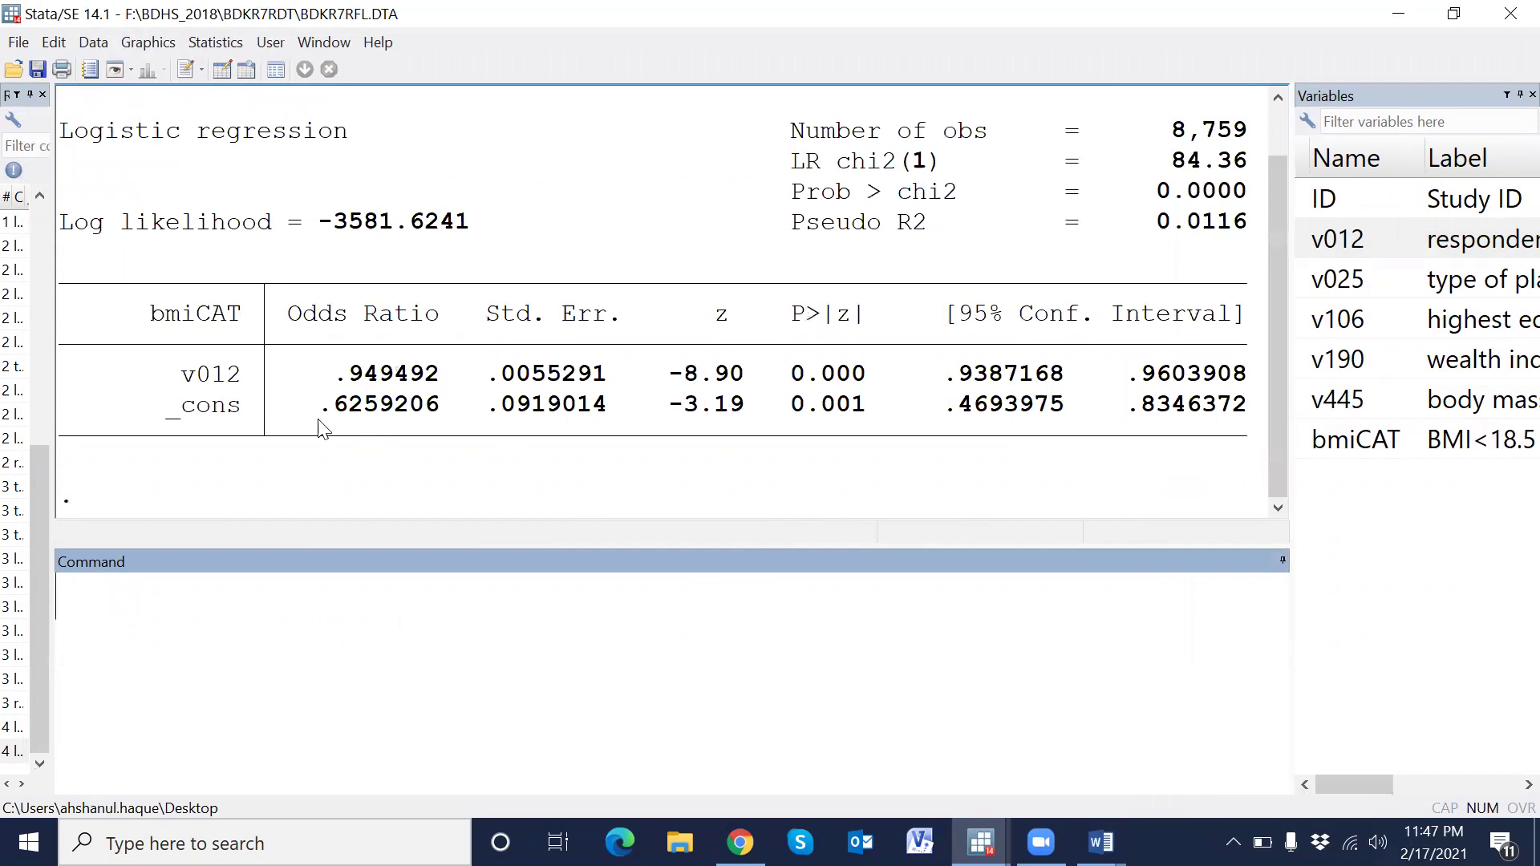
{"action": "left_click_drag", "start_coordinate": [178, 375], "coordinate": [1246, 370]}
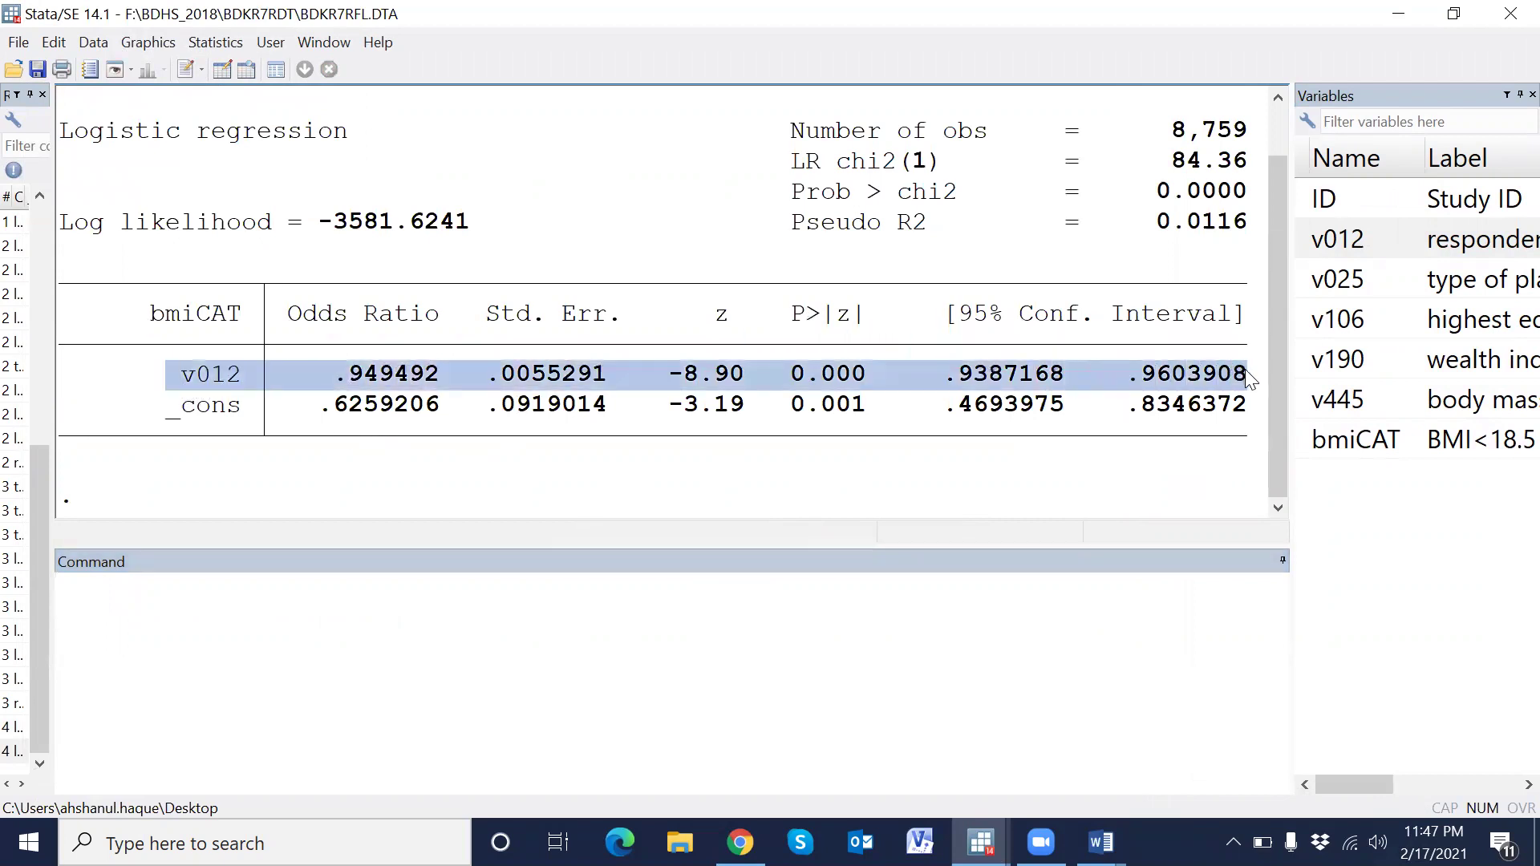
{"action": "left_click", "coordinate": [744, 661]}
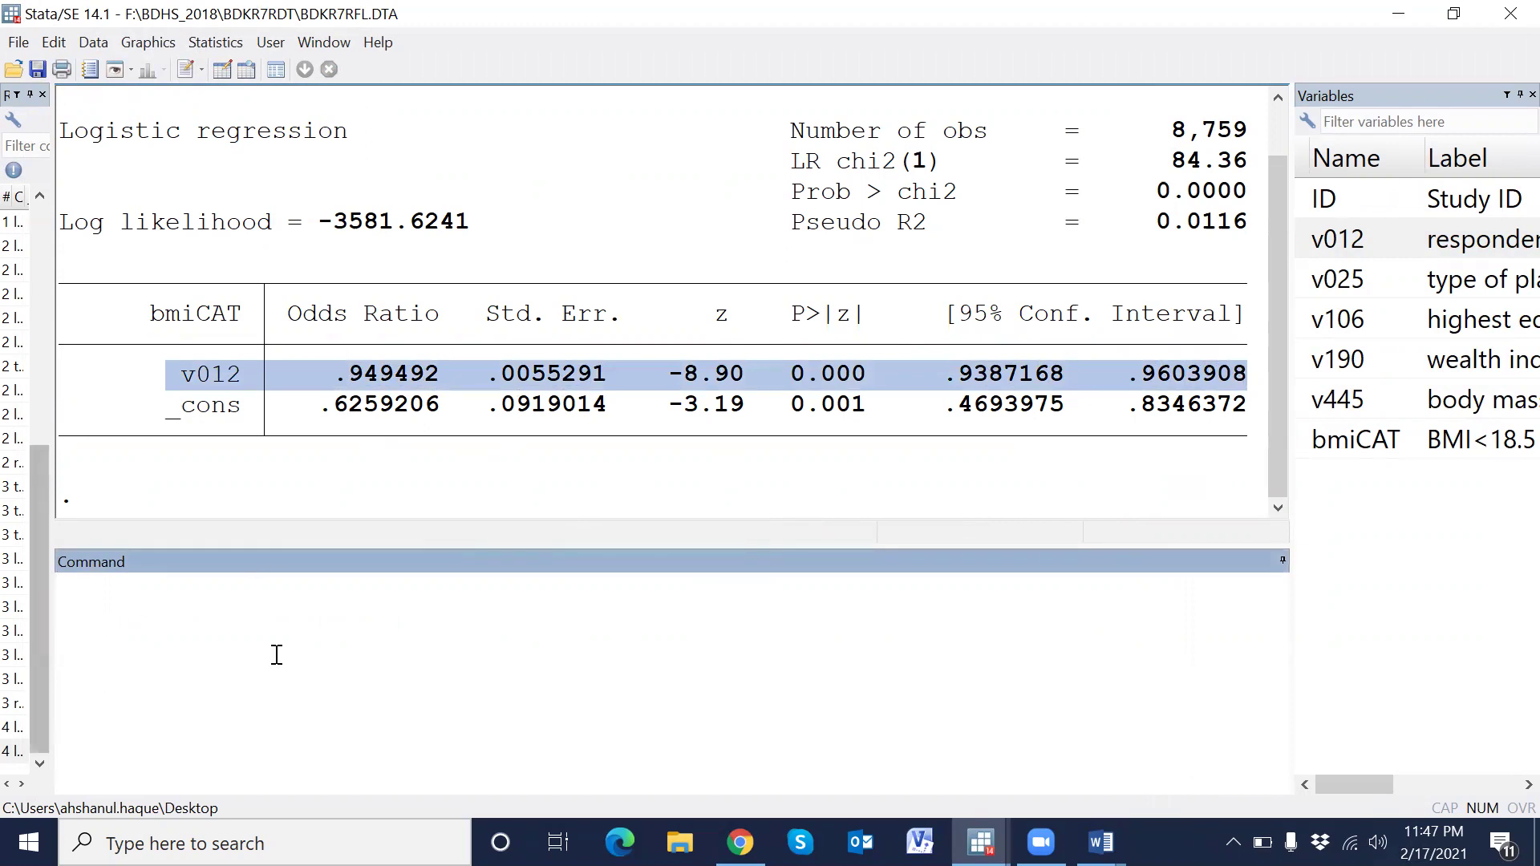
Run 'logistic bmiCAT v012 v190': wealth odds ratio 0.693, age 0.954, both p<0.001
{"action": "key", "text": "Page_Up"}
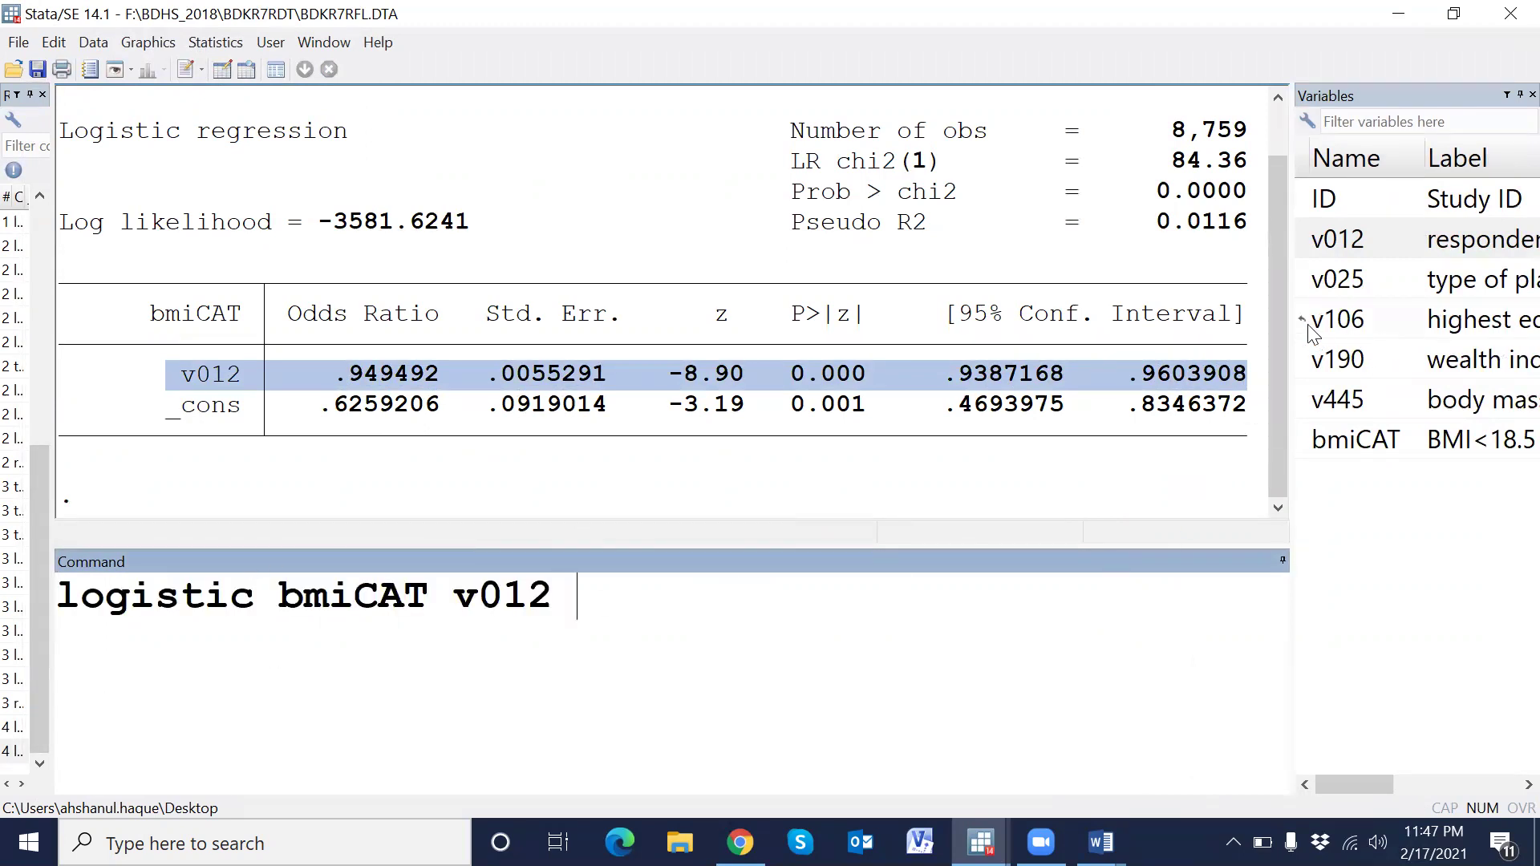
{"action": "double_click", "coordinate": [1336, 360]}
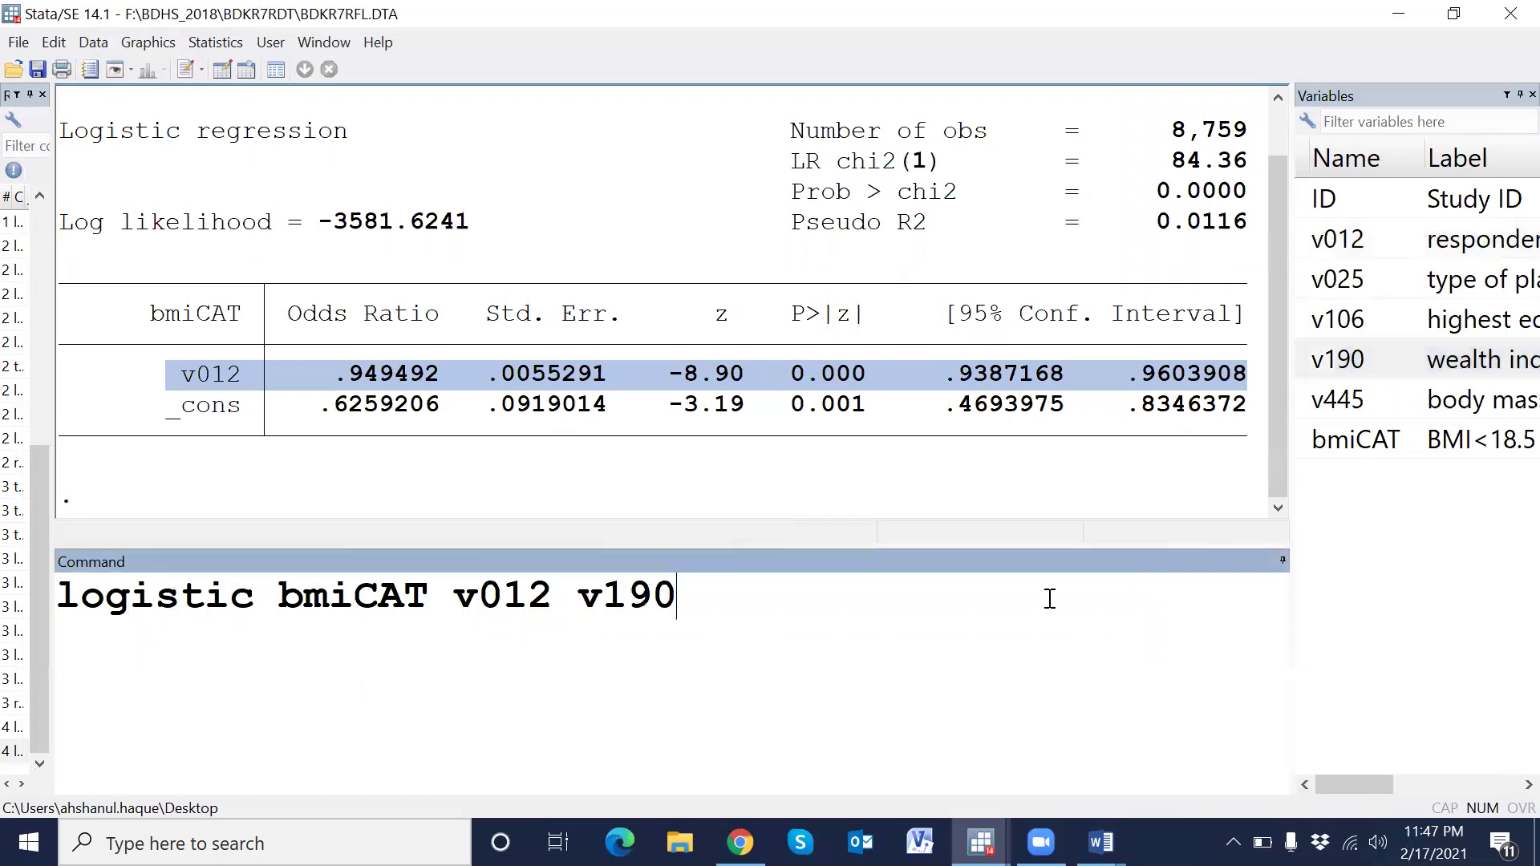
{"action": "key", "text": "Return"}
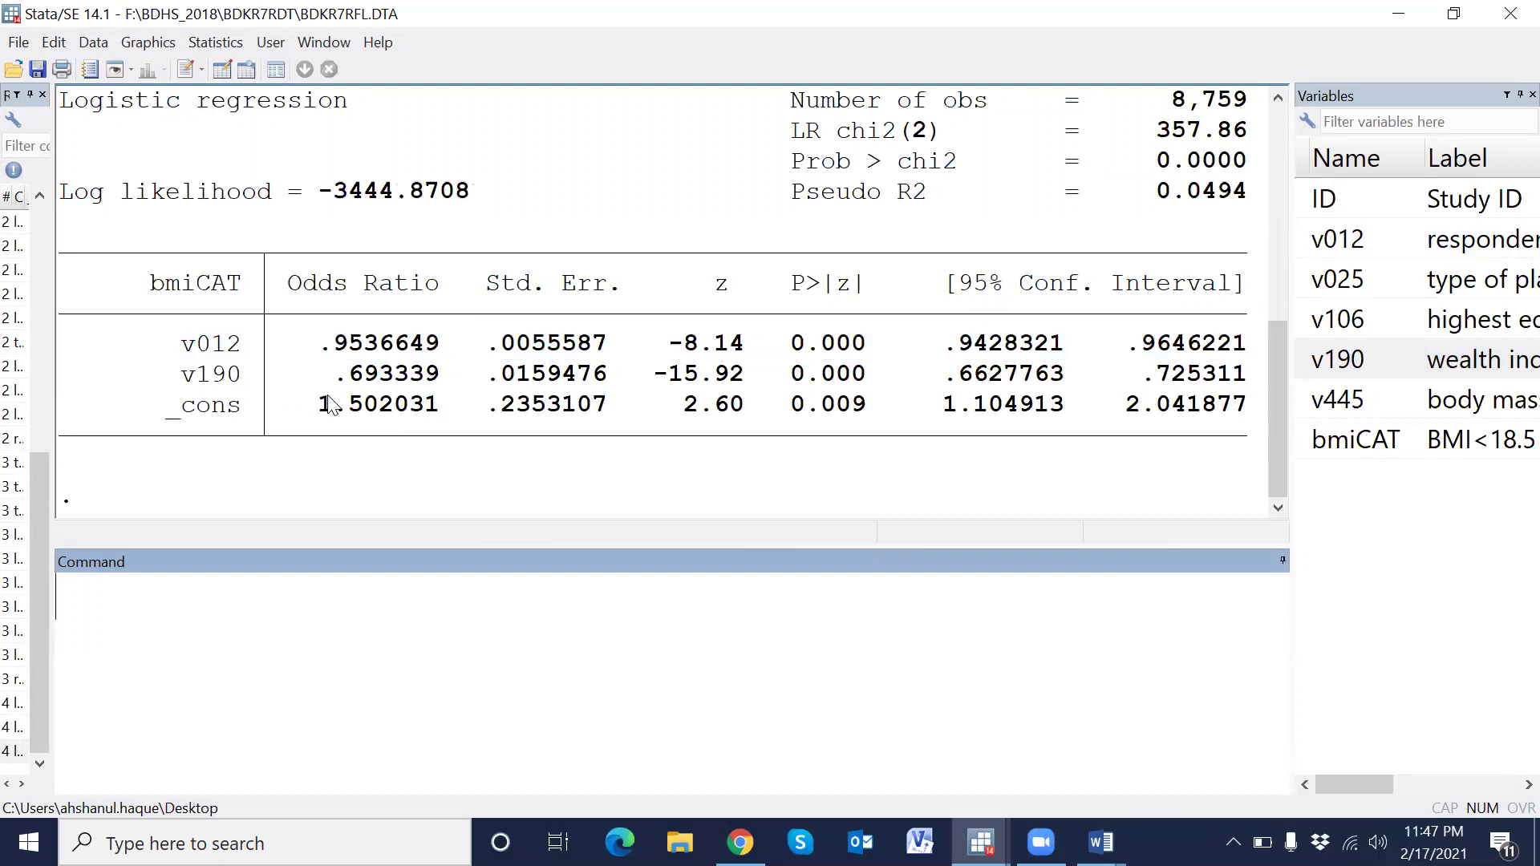
{"action": "left_click_drag", "start_coordinate": [67, 376], "coordinate": [1253, 385]}
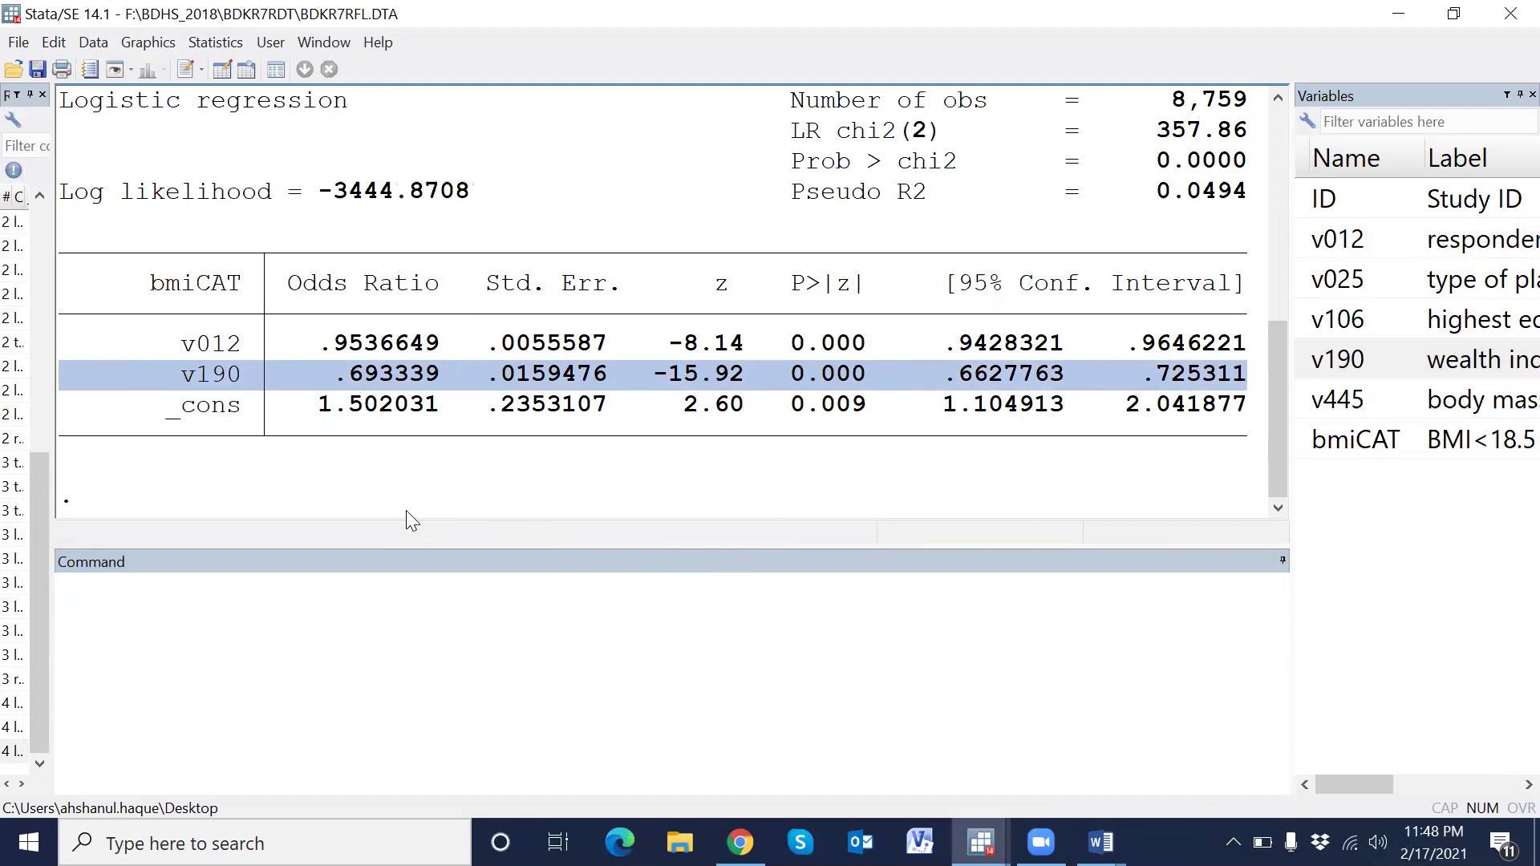
{"action": "left_click", "coordinate": [334, 641]}
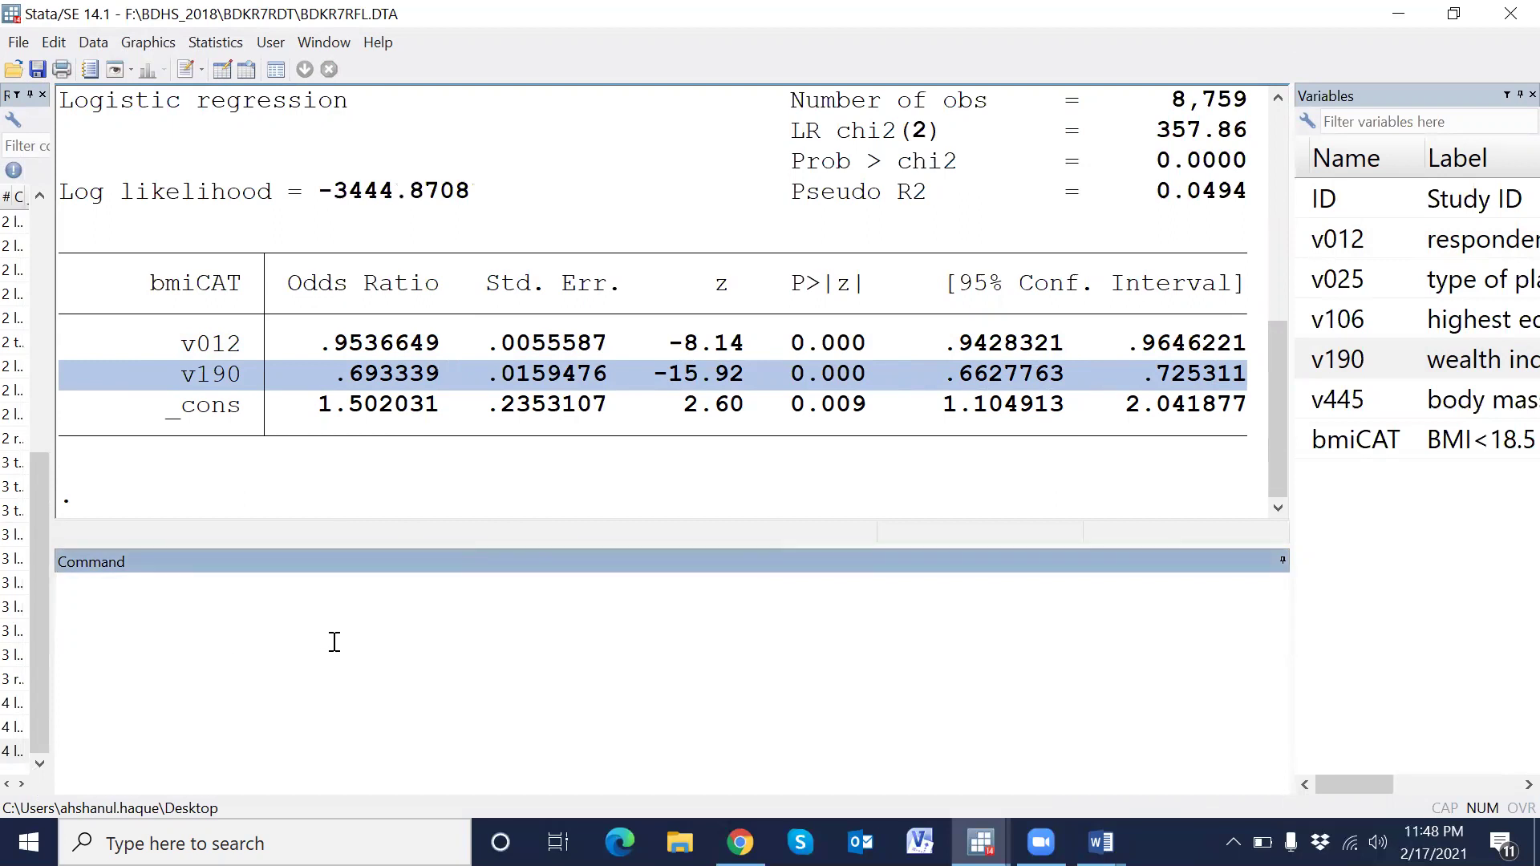
Recall the last logistic command and edit it to enter wealth as i.v190
{"action": "key", "text": "Page_Up"}
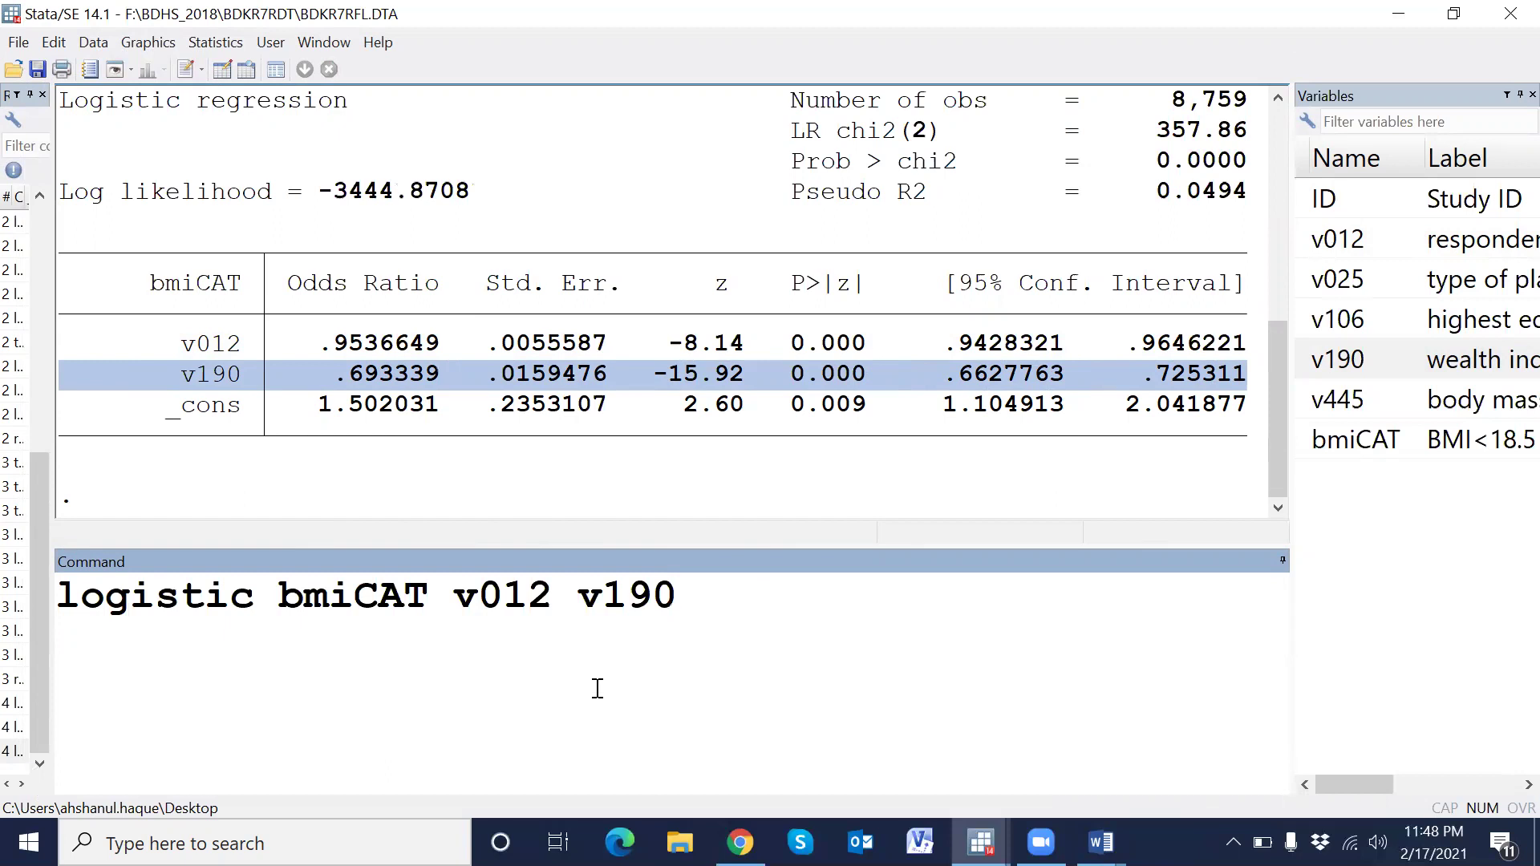
{"action": "left_click", "coordinate": [585, 608]}
{"action": "type", "text": "i."}
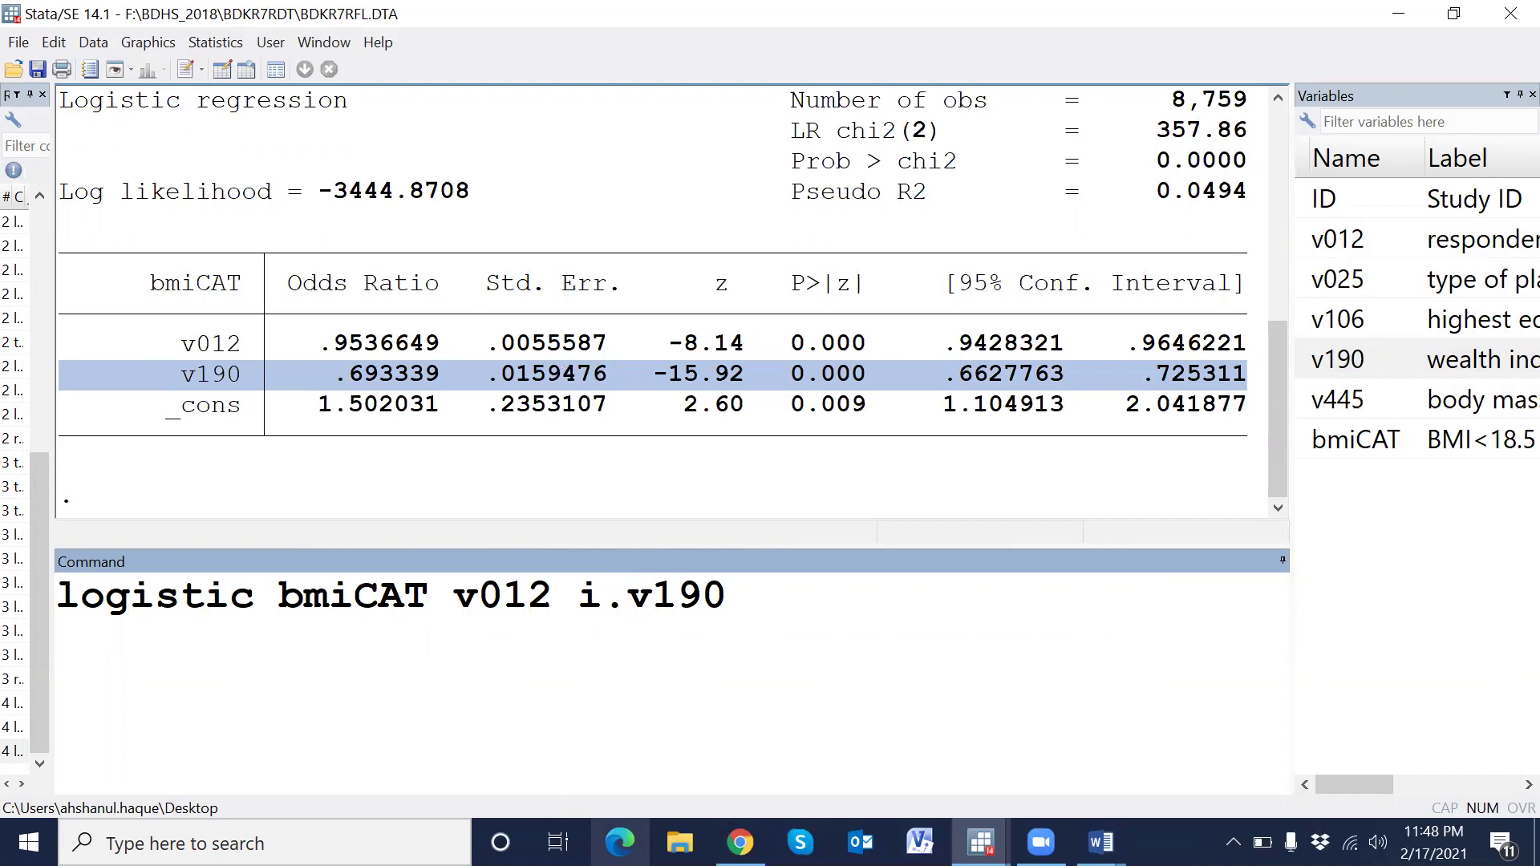
Run 'logistic bmiCAT v012 i.v190': wealth odds ratios from 0.800 (poorer) to 0.191 (richest)
{"action": "key", "text": "Return"}
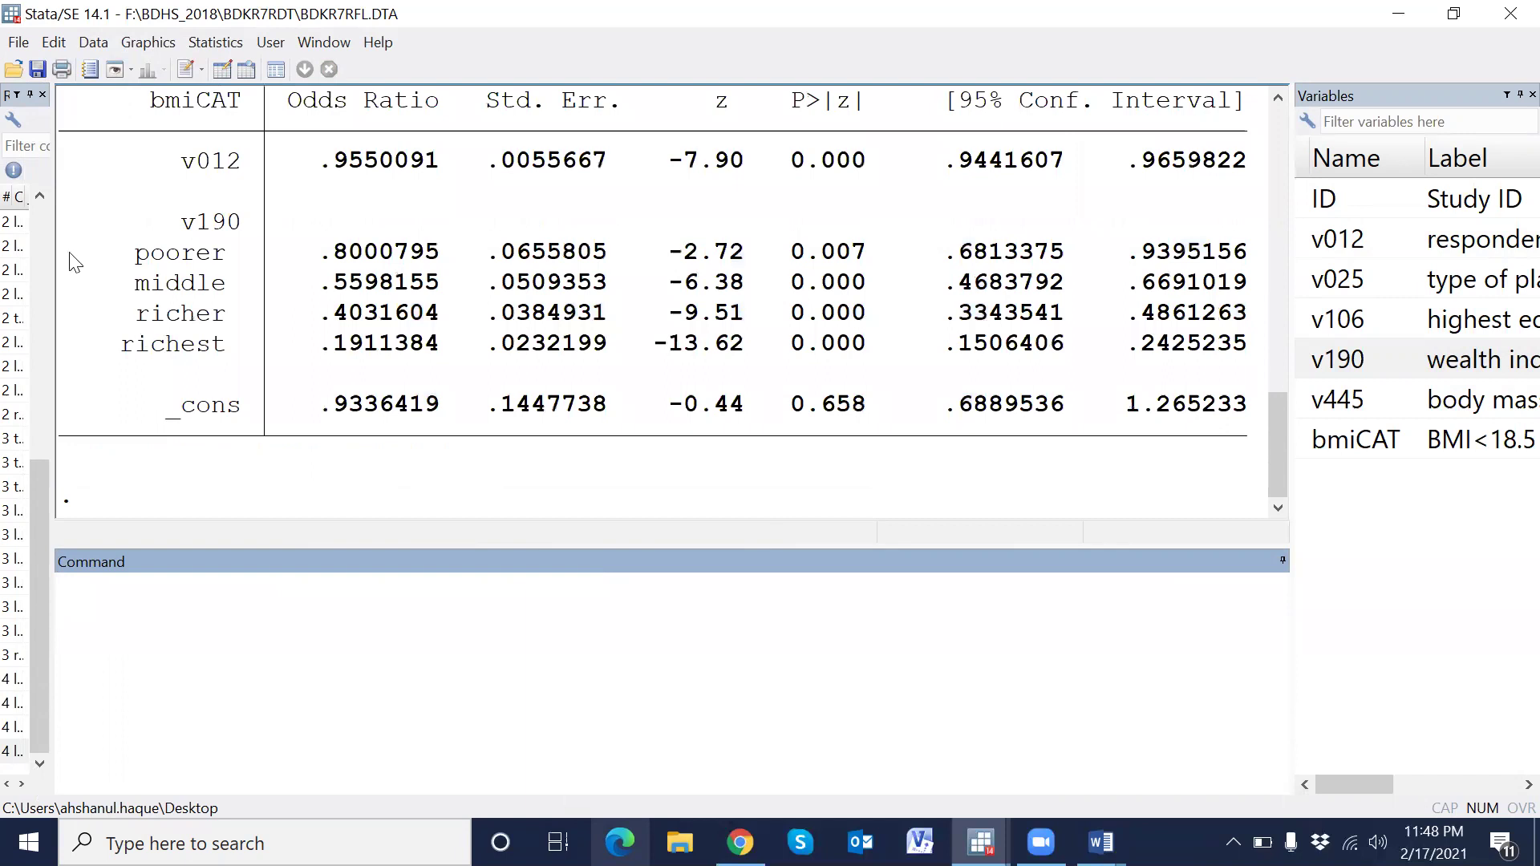
{"action": "left_click_drag", "start_coordinate": [72, 253], "coordinate": [1227, 349]}
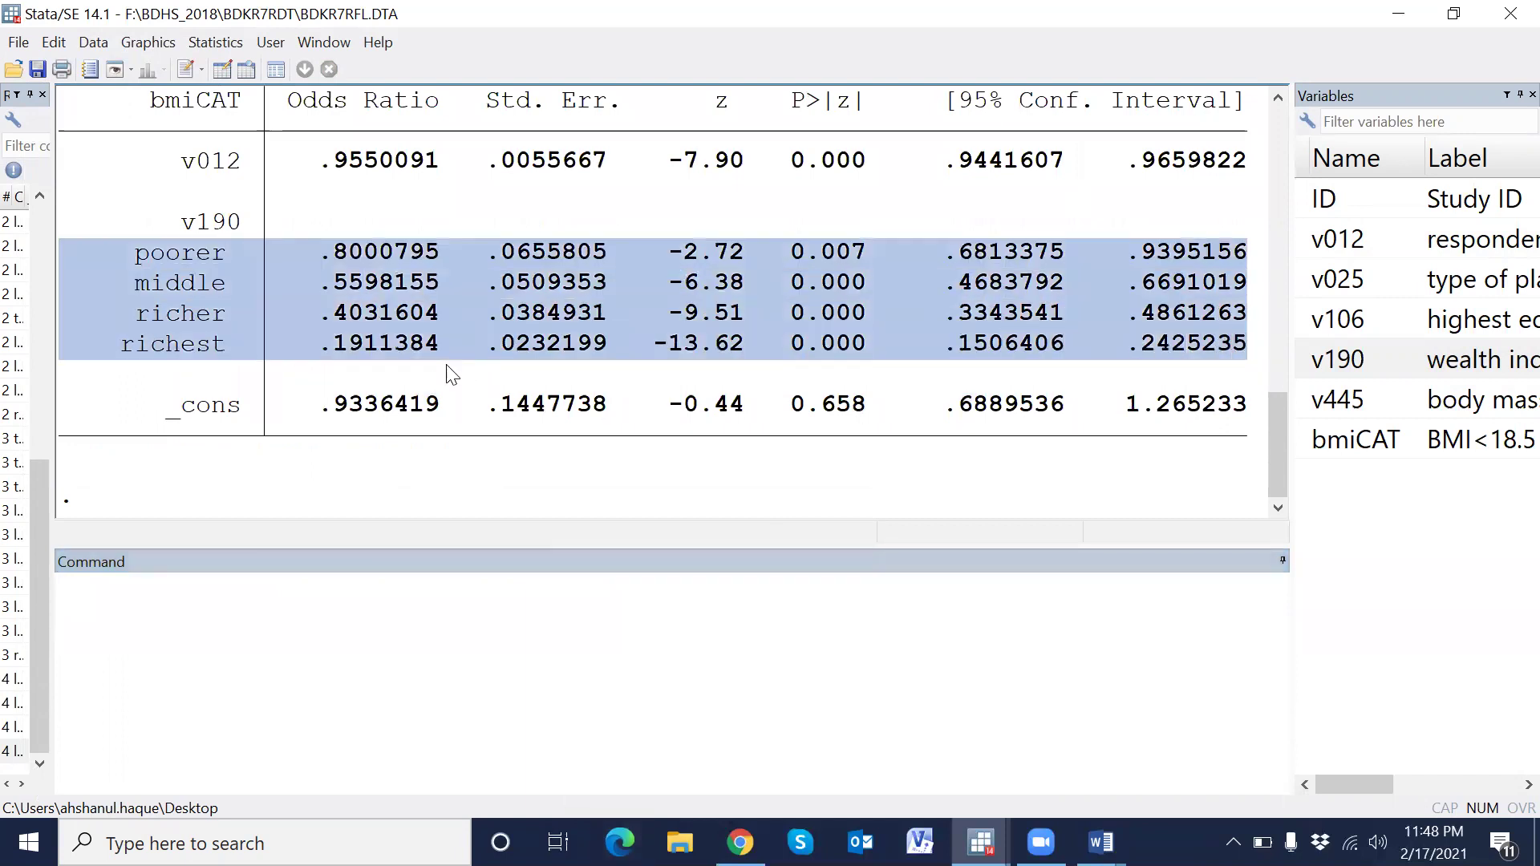
{"action": "left_click", "coordinate": [260, 372]}
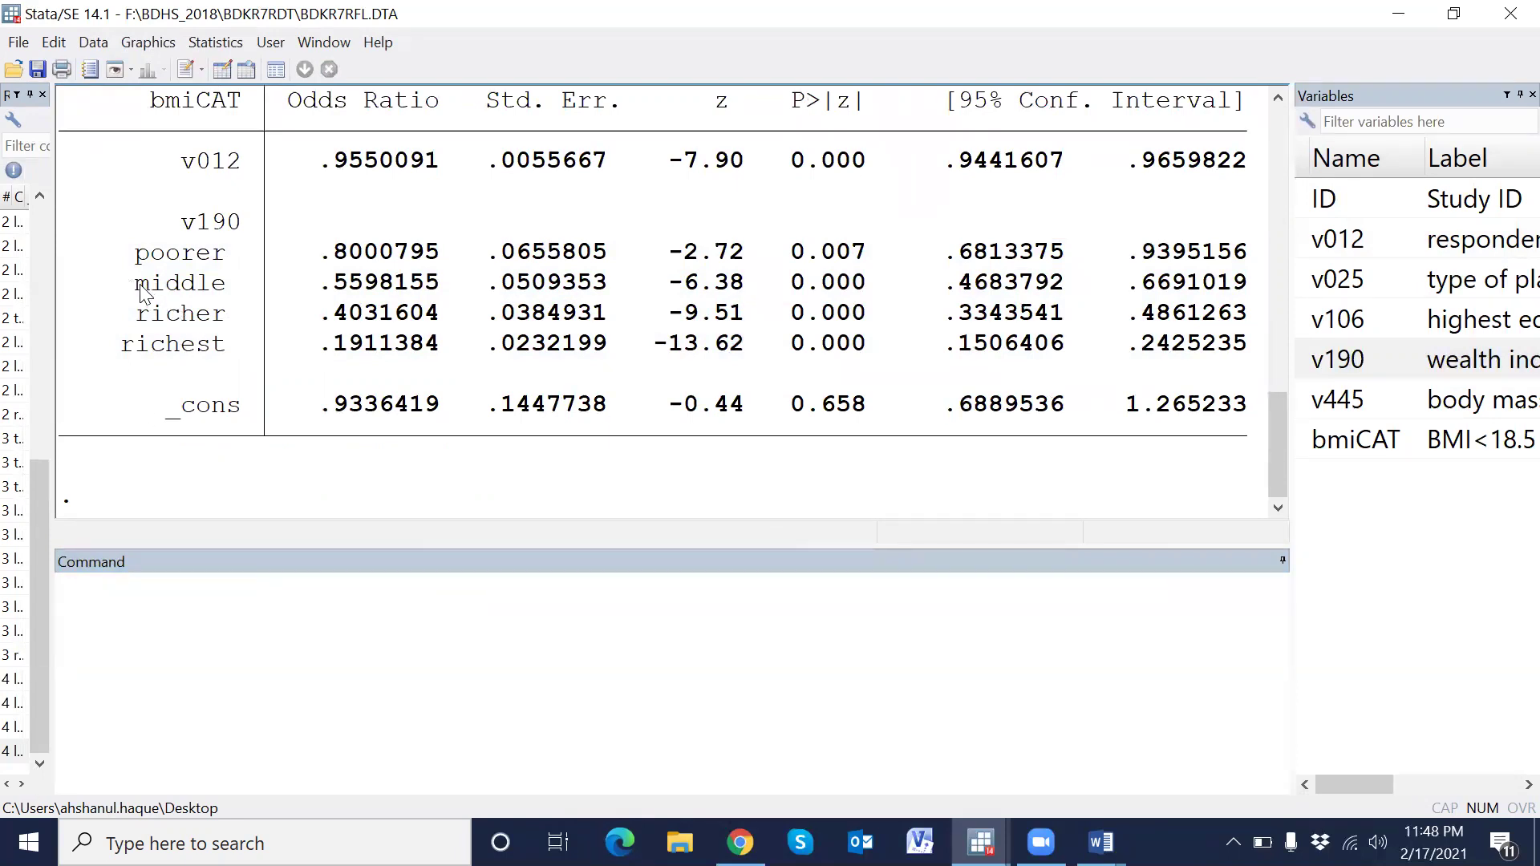
{"action": "left_click_drag", "start_coordinate": [134, 284], "coordinate": [1251, 294]}
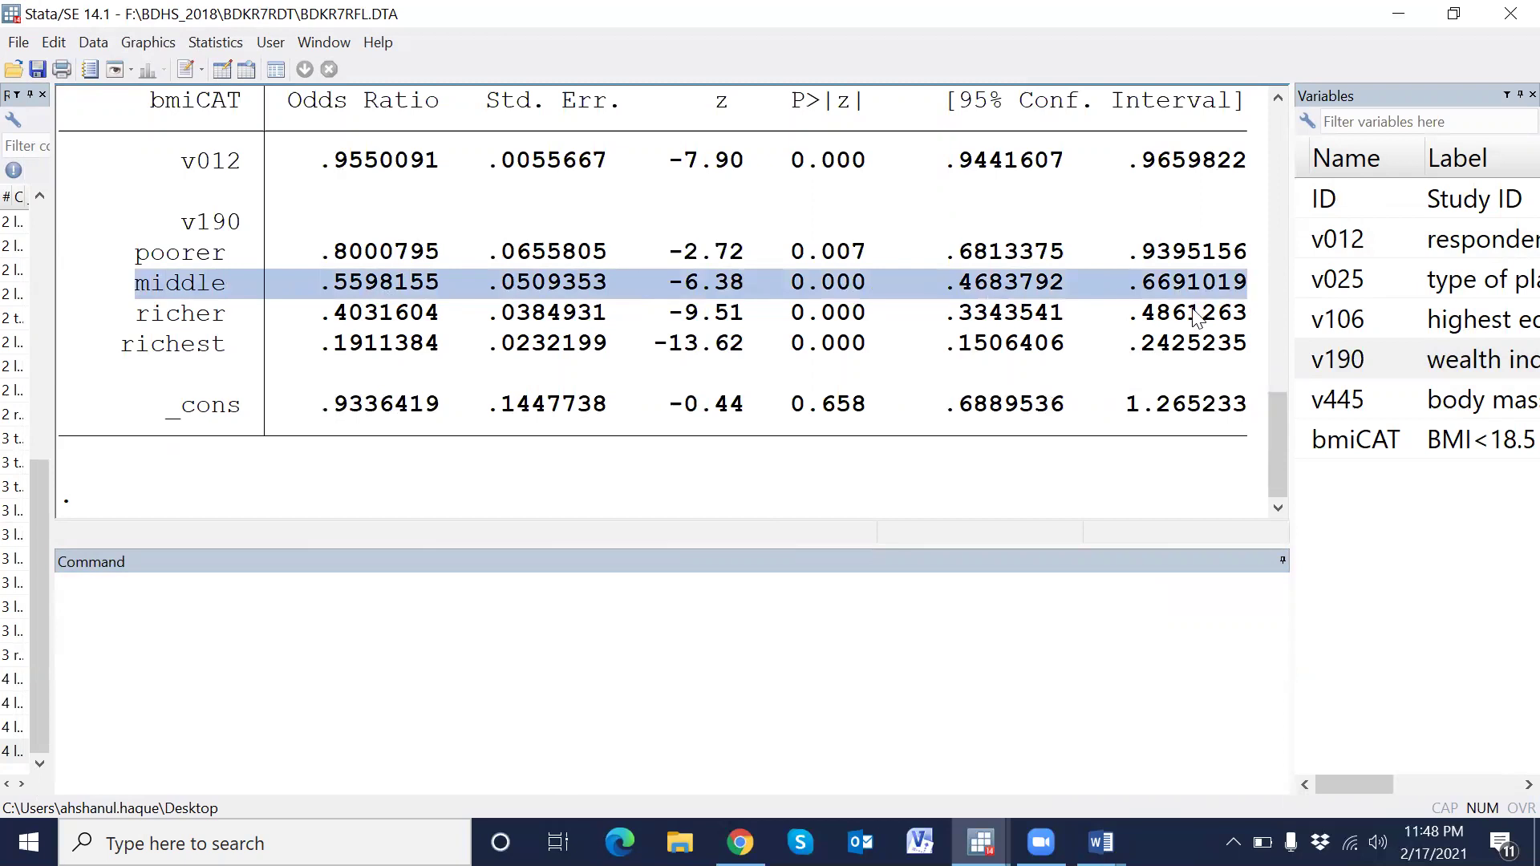
{"action": "left_click", "coordinate": [259, 646]}
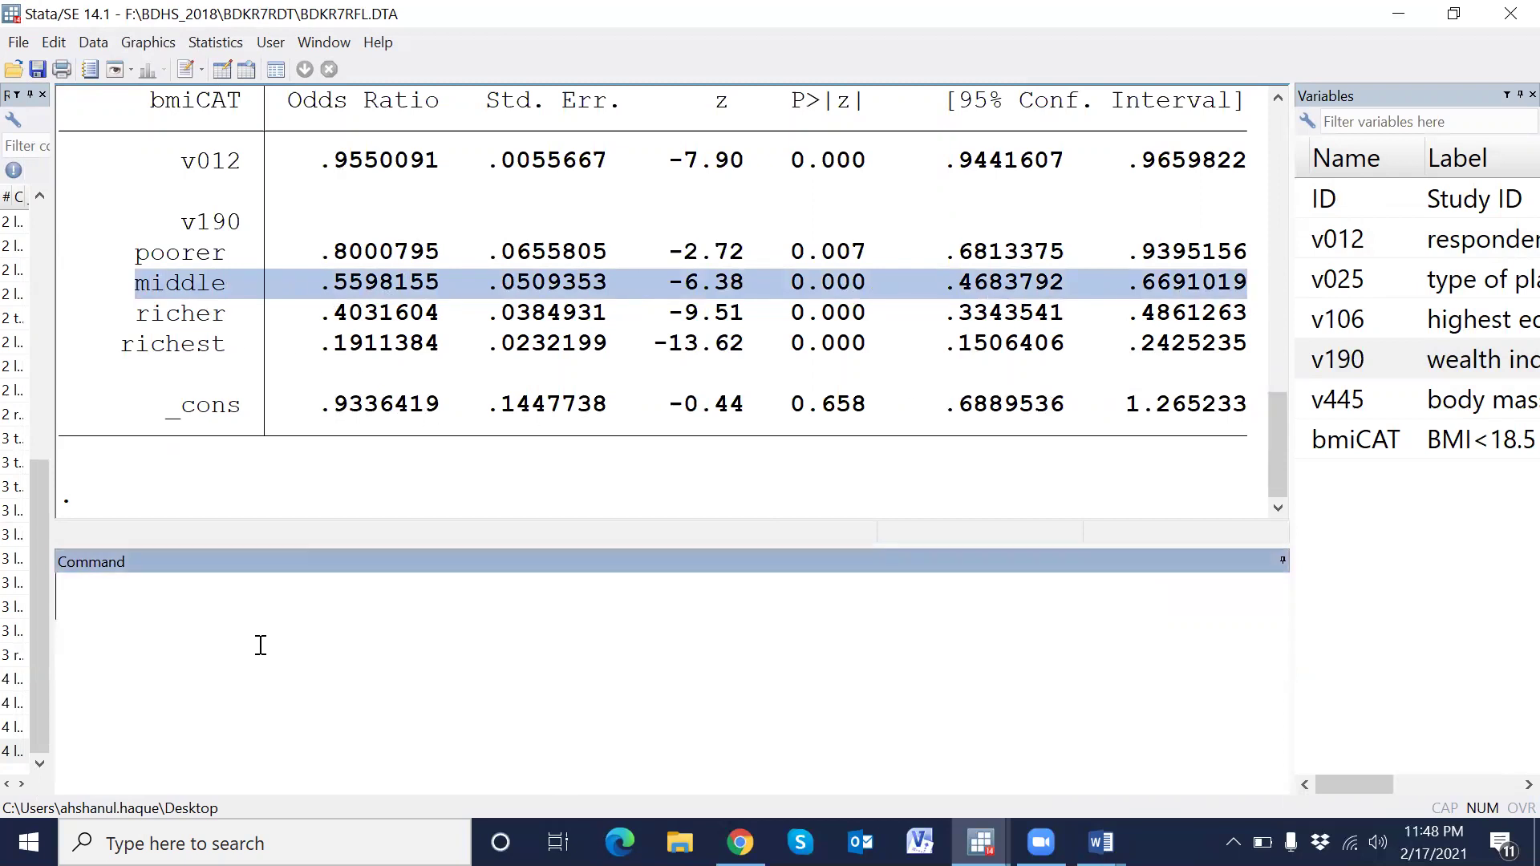
{"action": "key", "text": "Page_Up"}
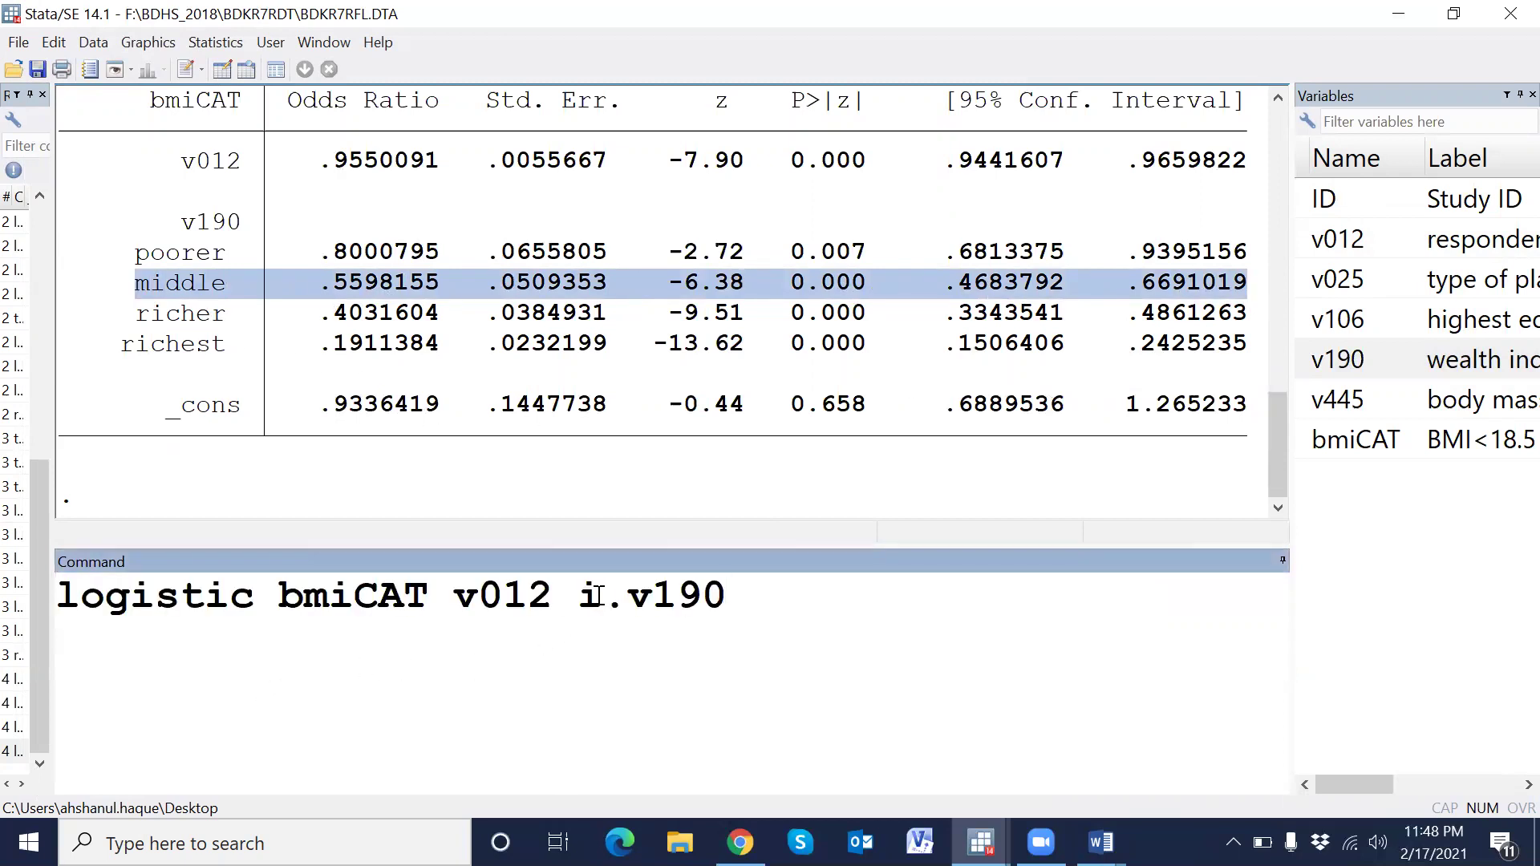
Run the model with ib3.v190: odds ratios 1.786 (poorest) to 0.341 (richest)
{"action": "left_click", "coordinate": [597, 595]}
{"action": "type", "text": "b3"}
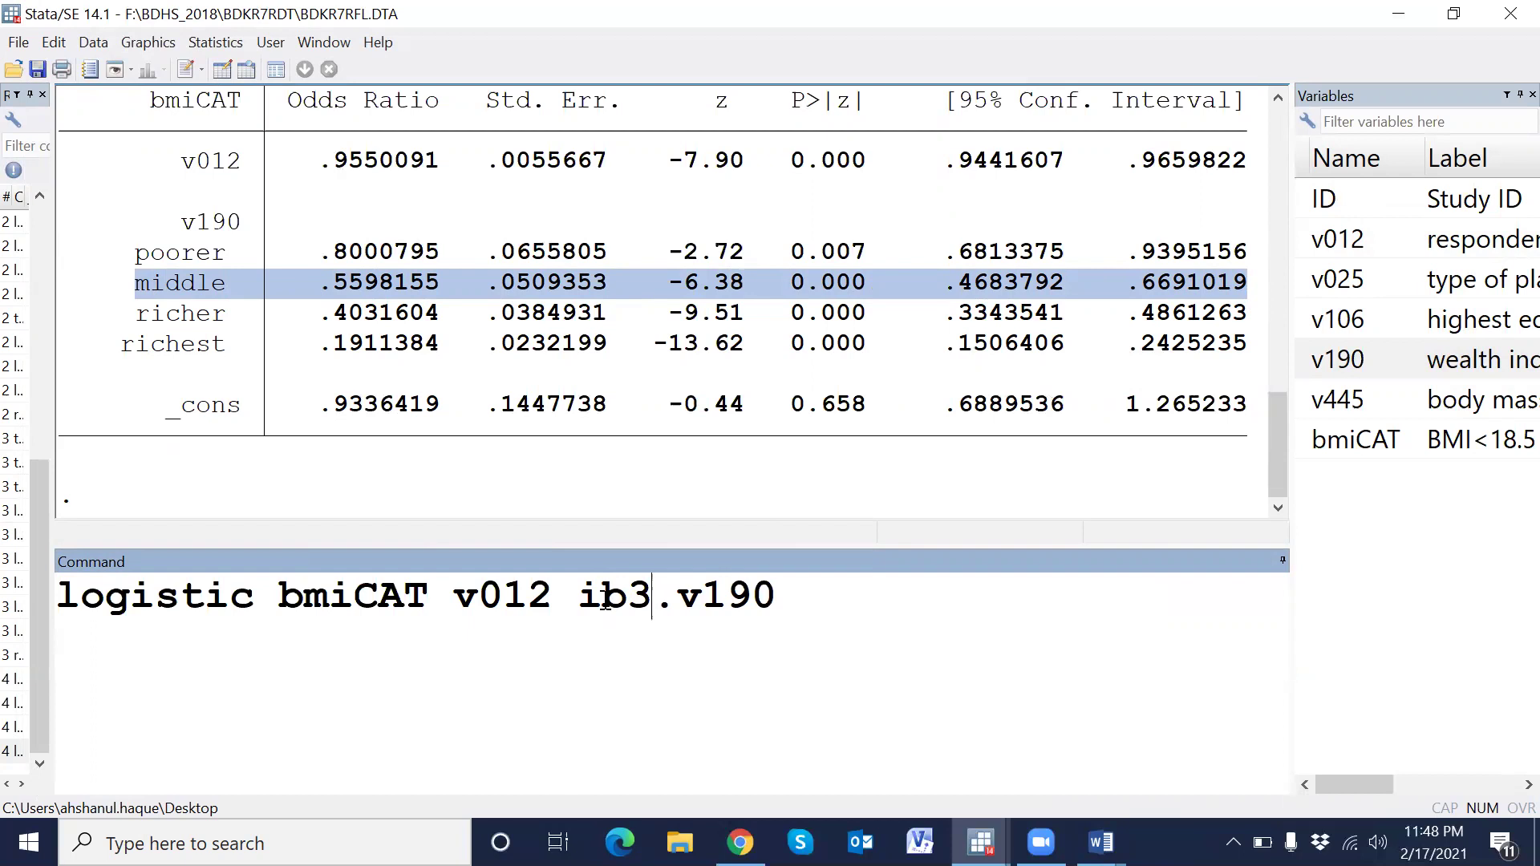
{"action": "left_click_drag", "start_coordinate": [652, 596], "coordinate": [581, 597]}
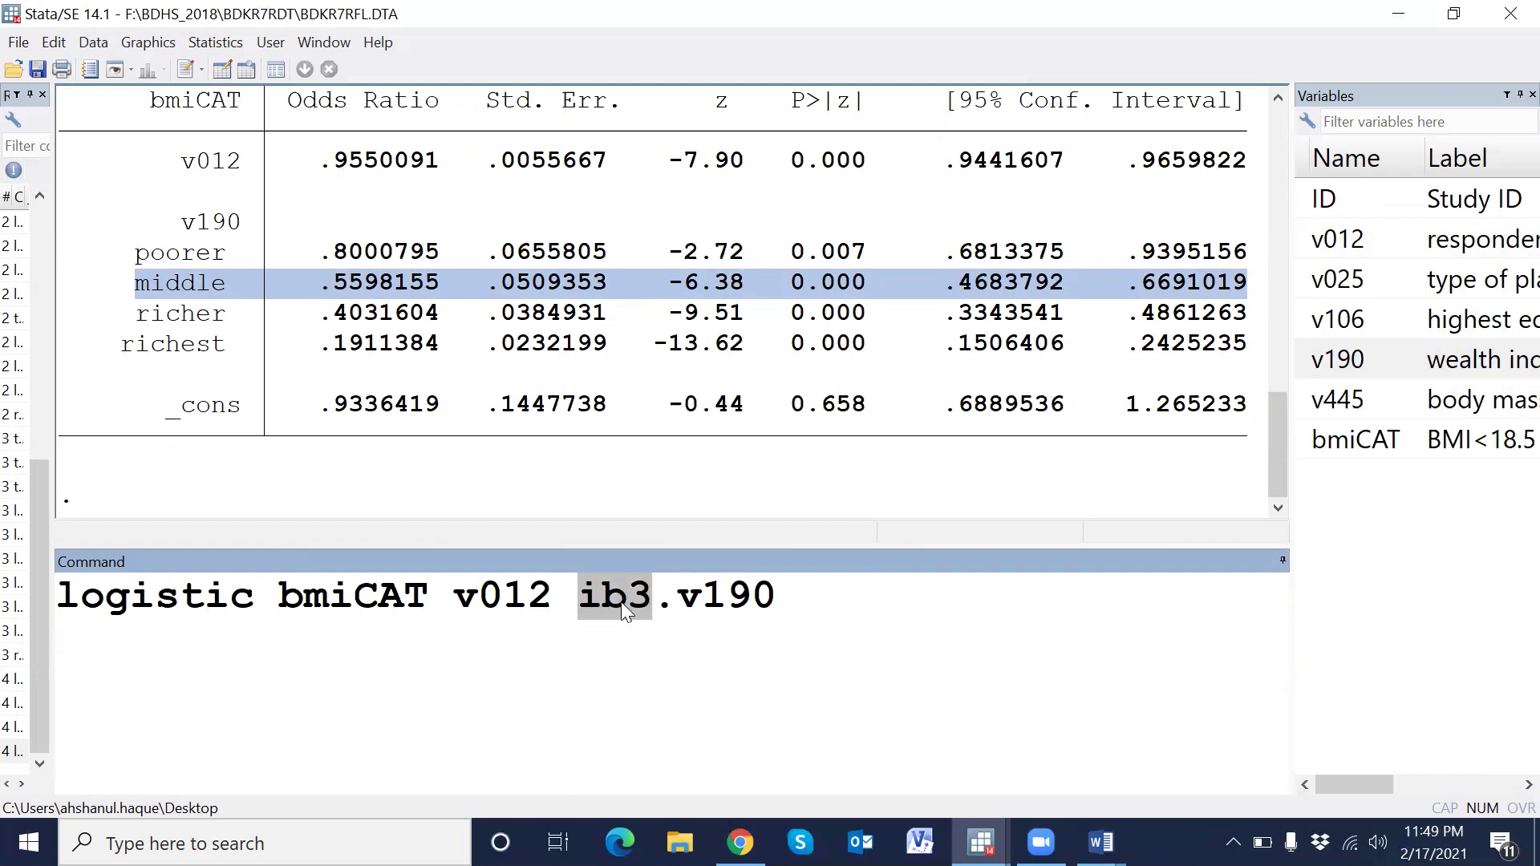
{"action": "left_click_drag", "start_coordinate": [580, 596], "coordinate": [651, 596]}
{"action": "left_click", "coordinate": [580, 595]}
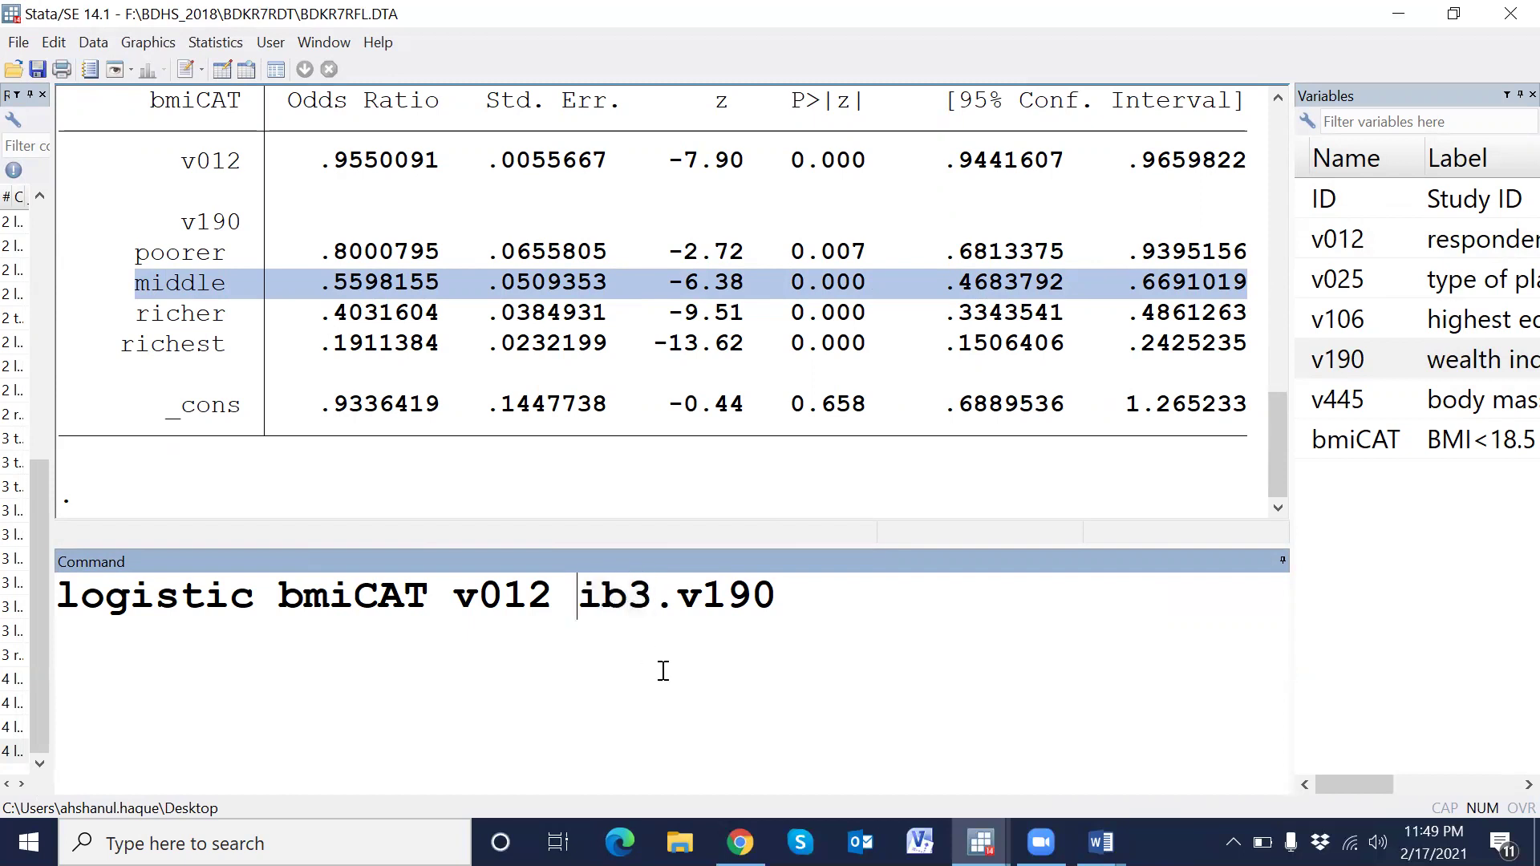
{"action": "left_click", "coordinate": [782, 596]}
{"action": "key", "text": "Return"}
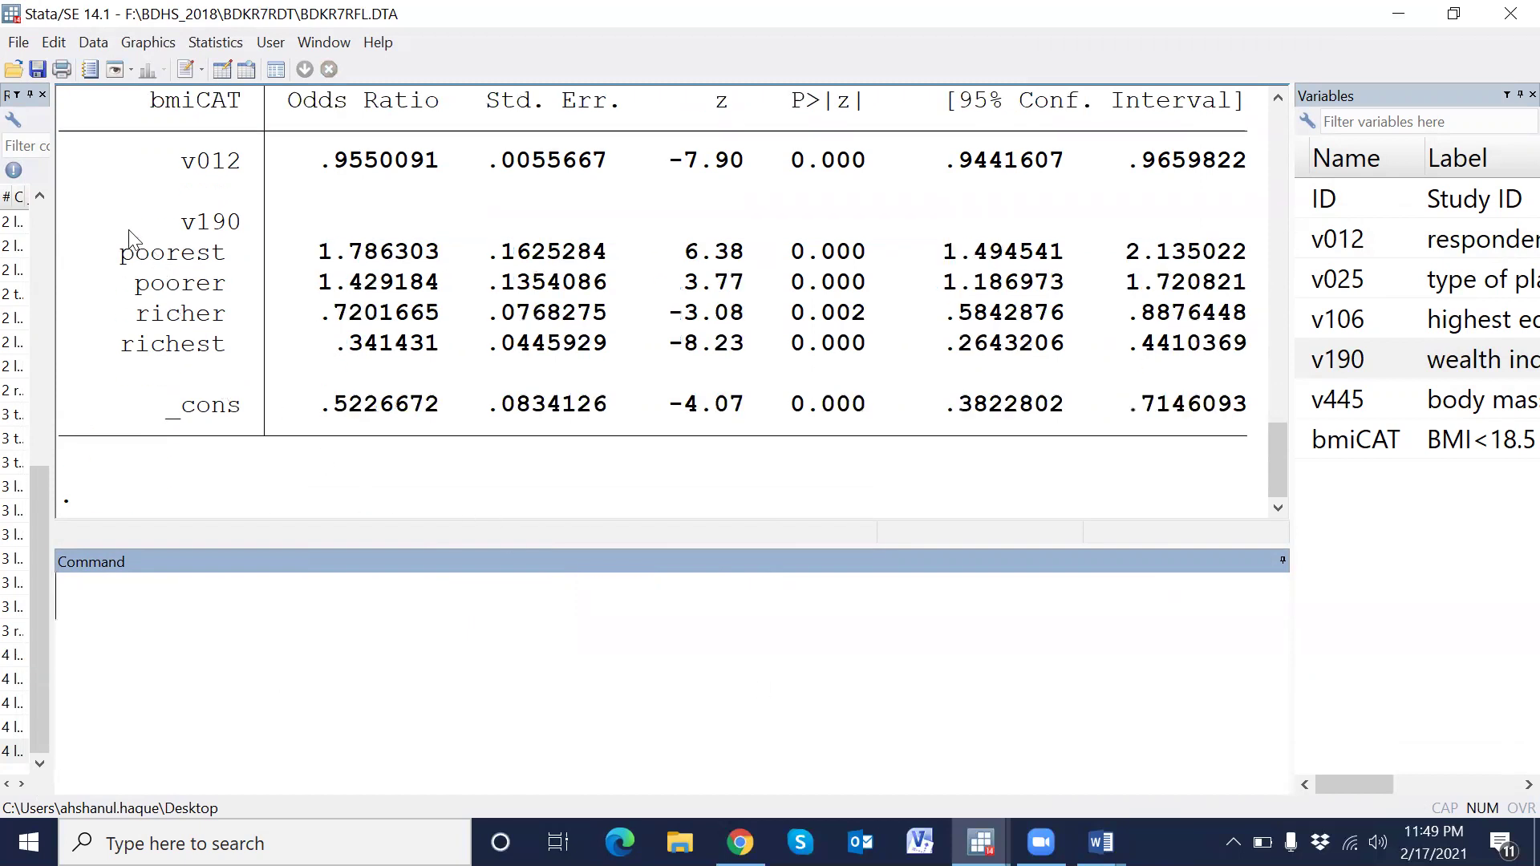
{"action": "left_click_drag", "start_coordinate": [116, 316], "coordinate": [193, 314]}
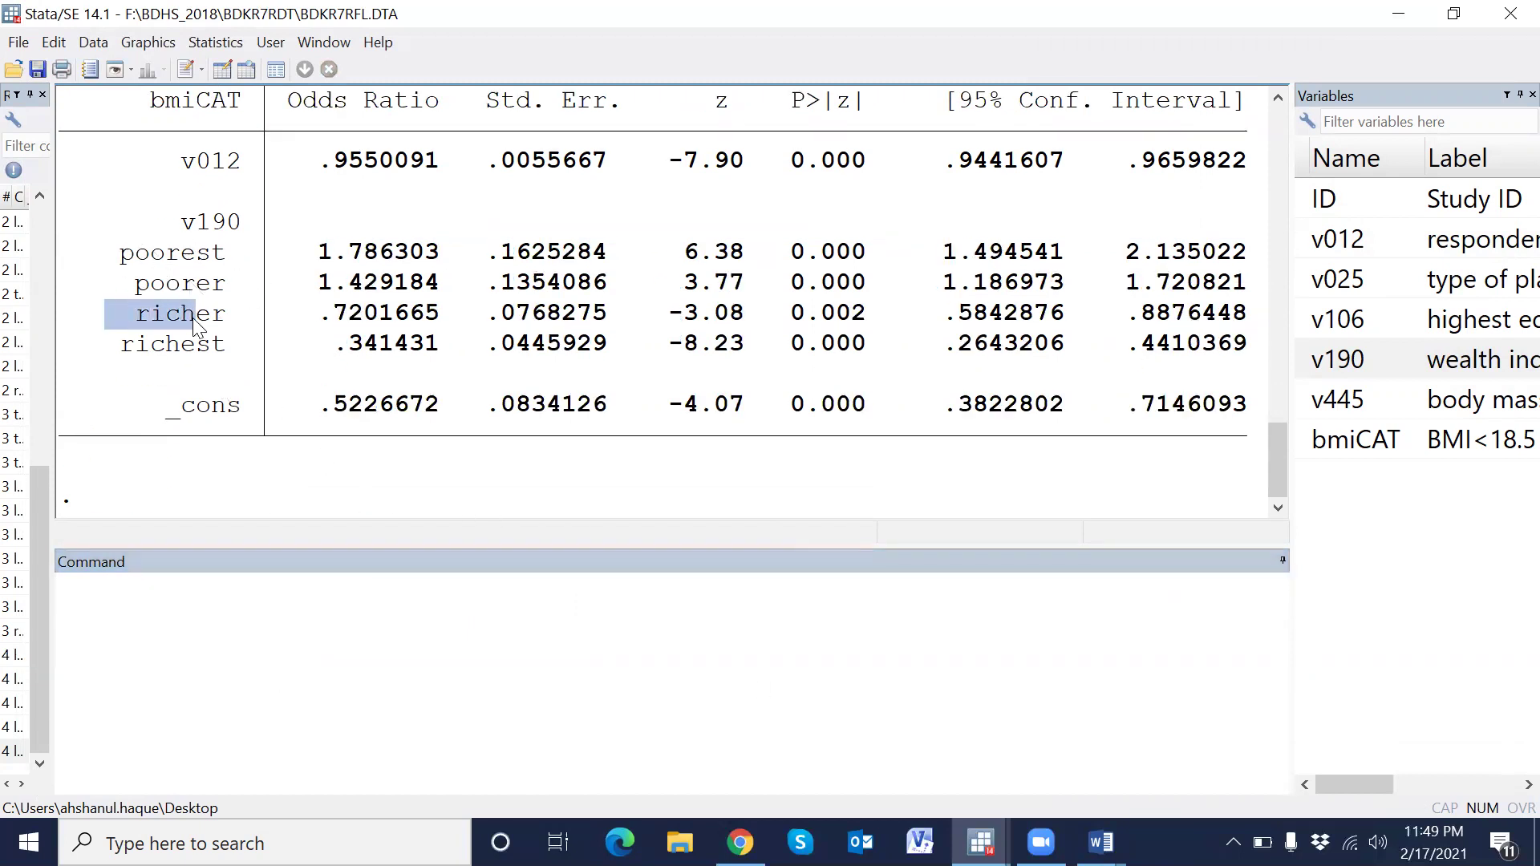
{"action": "left_click", "coordinate": [151, 286]}
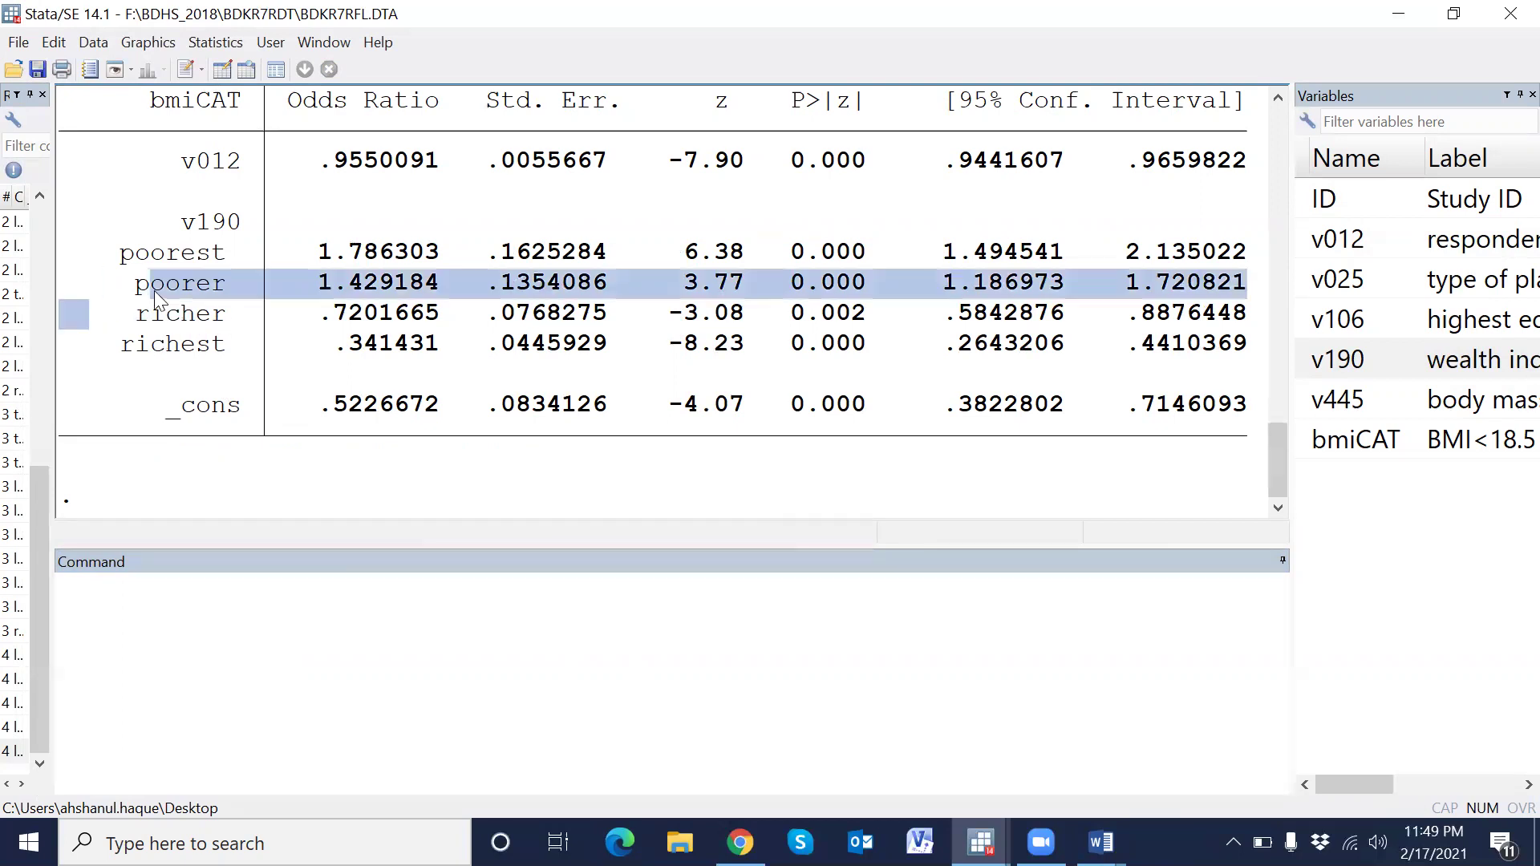
{"action": "left_click", "coordinate": [207, 351]}
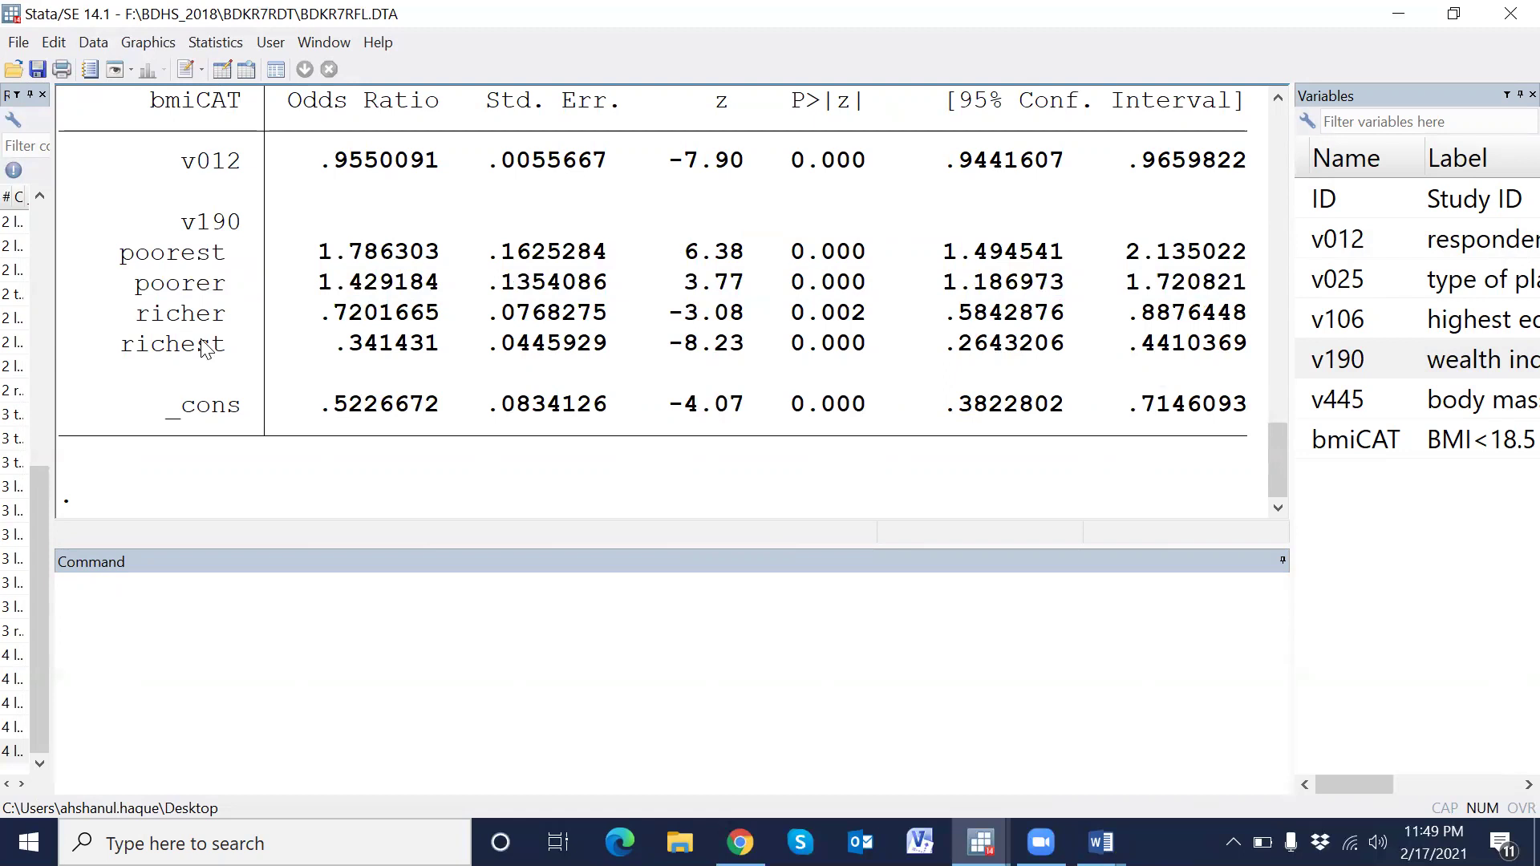
Add residence v025 to the ib3 logistic model and review the rural odds ratio
{"action": "left_click", "coordinate": [252, 614]}
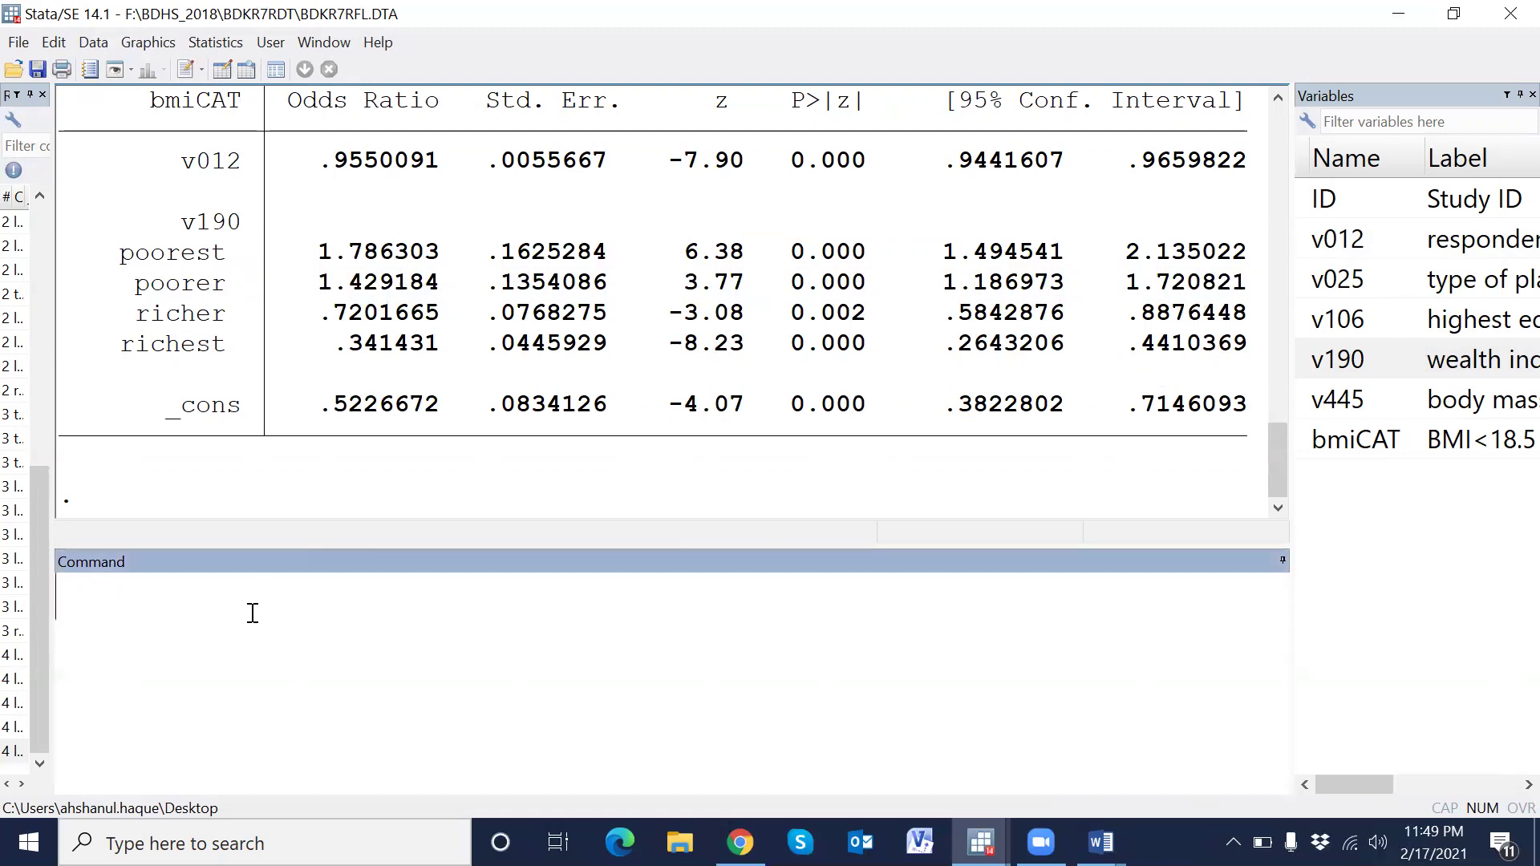
{"action": "key", "text": "Page_Up"}
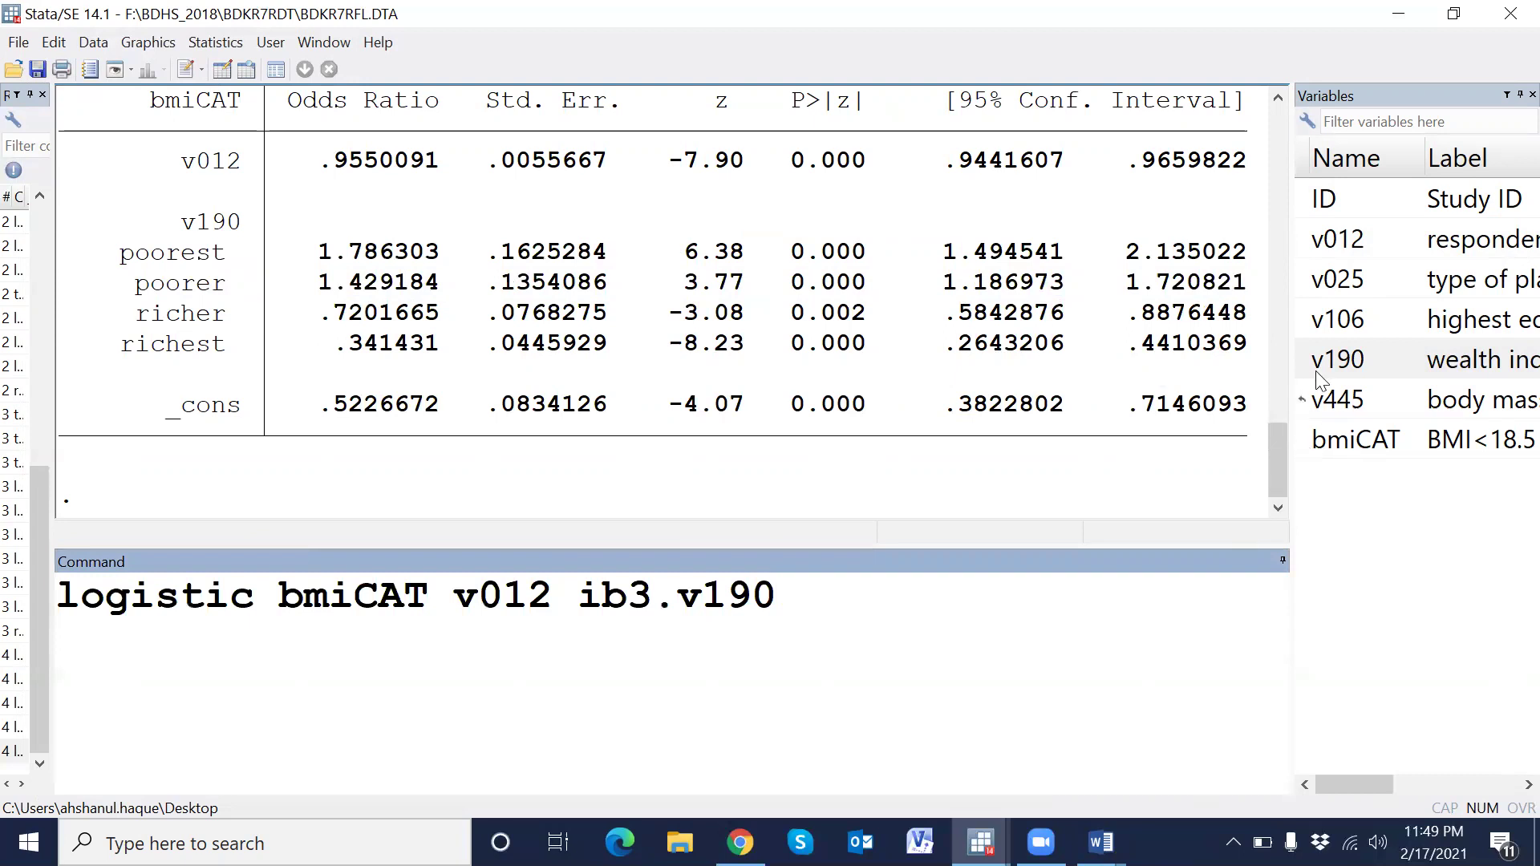
{"action": "double_click", "coordinate": [1338, 280]}
{"action": "left_click", "coordinate": [999, 626]}
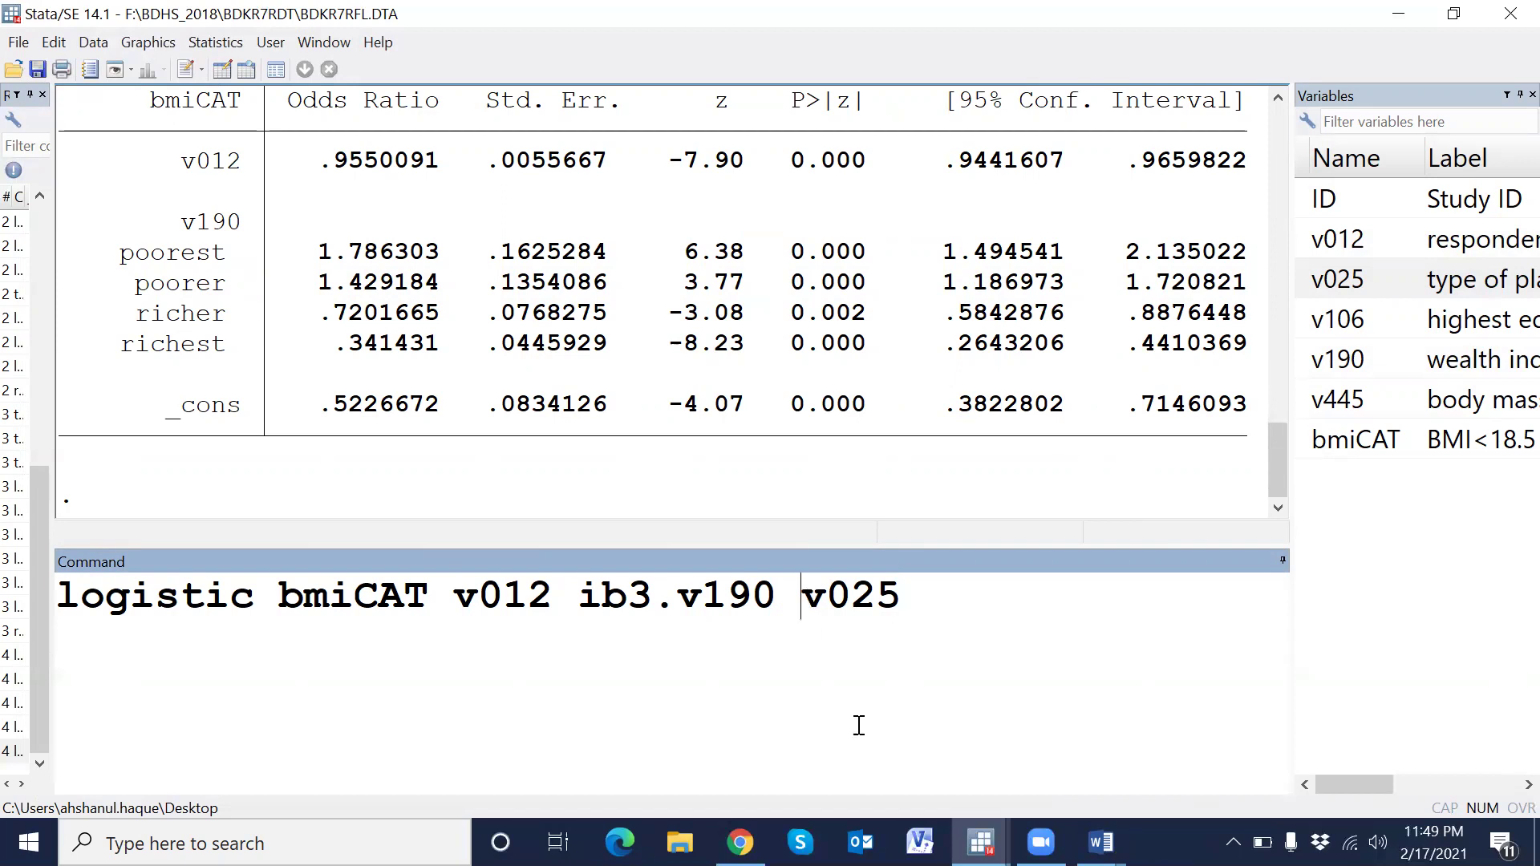
{"action": "type", "text": "ib"}
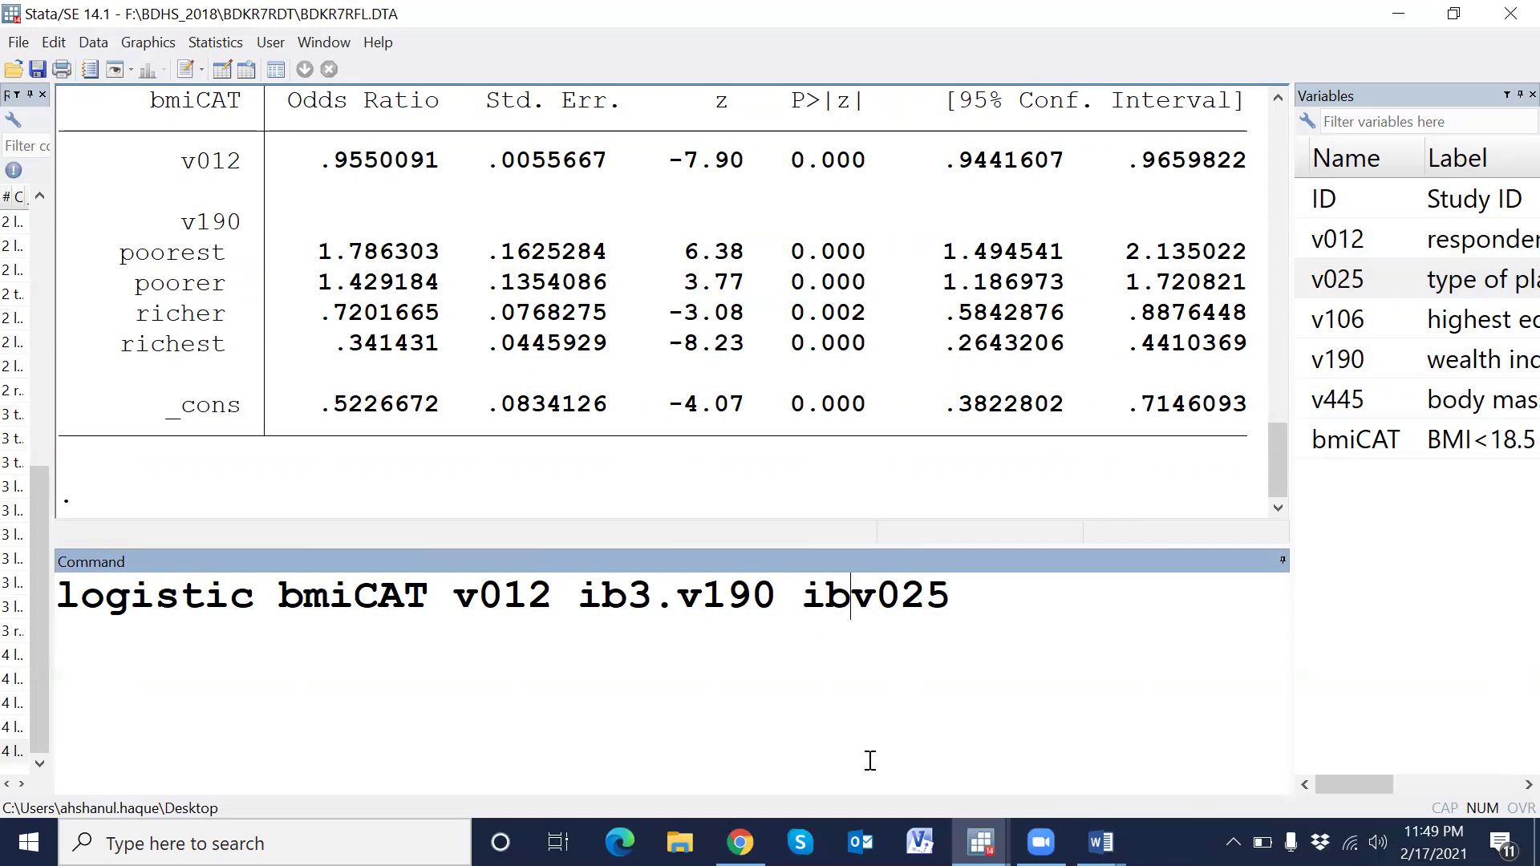
{"action": "type", "text": "1."}
{"action": "key", "text": "Return"}
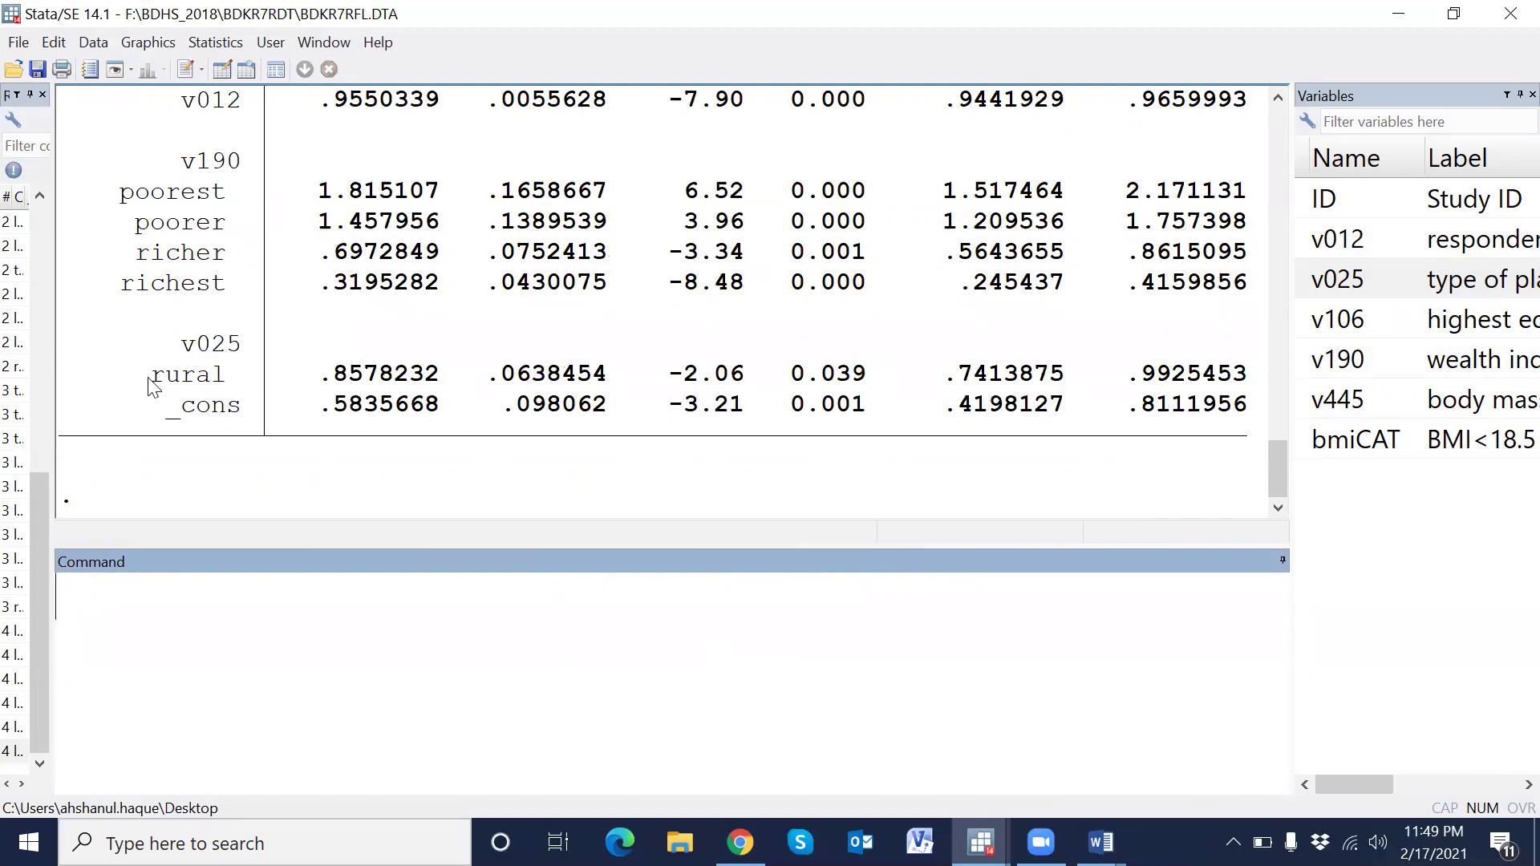
{"action": "left_click_drag", "start_coordinate": [150, 382], "coordinate": [584, 382]}
Rerun with ib2.v025 (rural reference): urban odds ratio 1.166, p=0.039
{"action": "left_click", "coordinate": [307, 642]}
{"action": "key", "text": "Page_Up"}
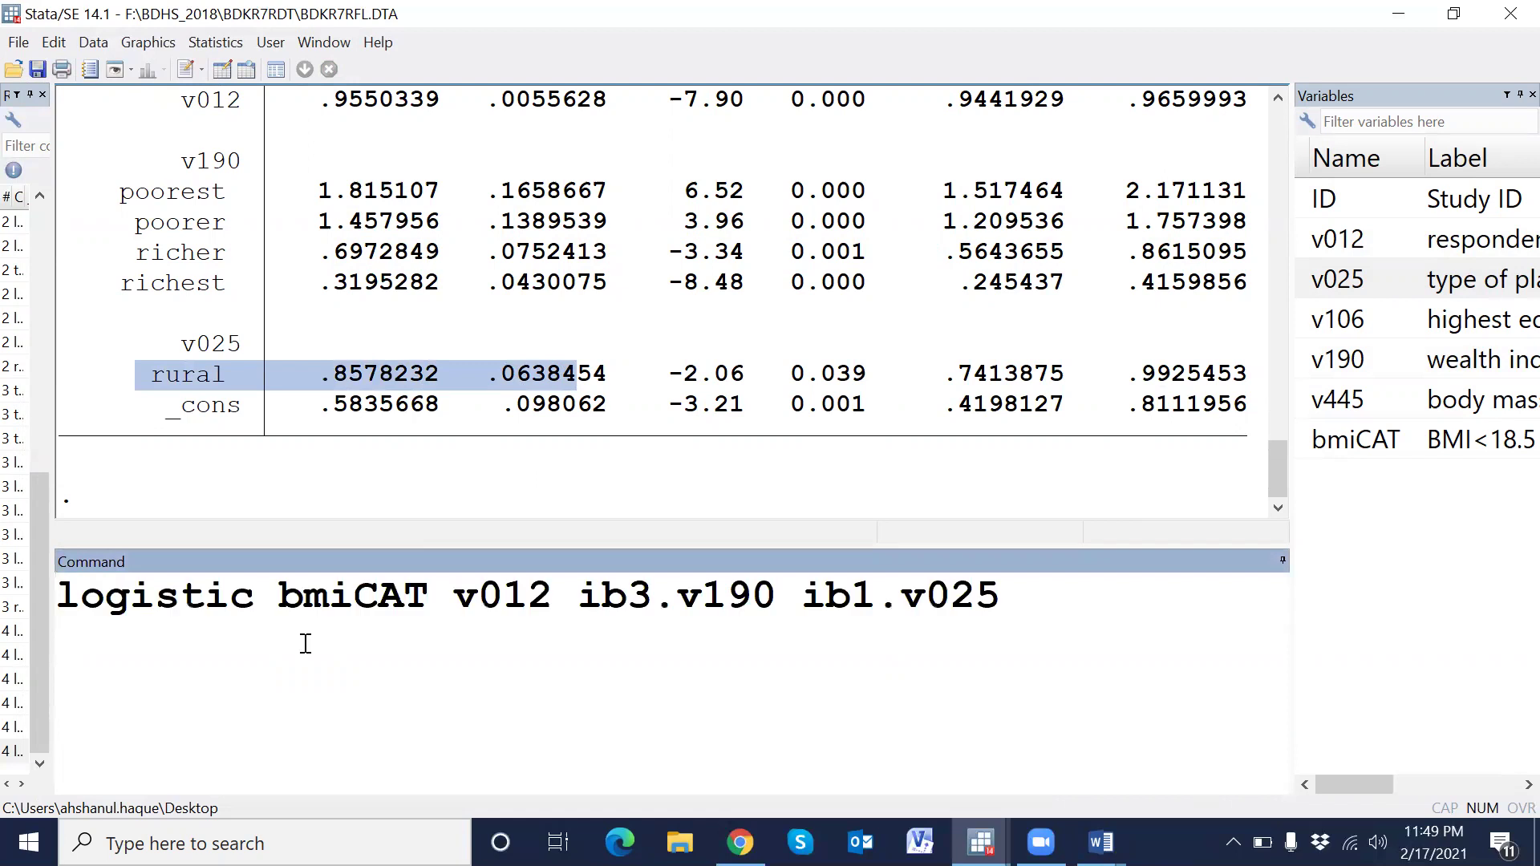
{"action": "left_click", "coordinate": [877, 596]}
{"action": "key", "text": "BackSpace"}
{"action": "type", "text": "2"}
{"action": "key", "text": "Return"}
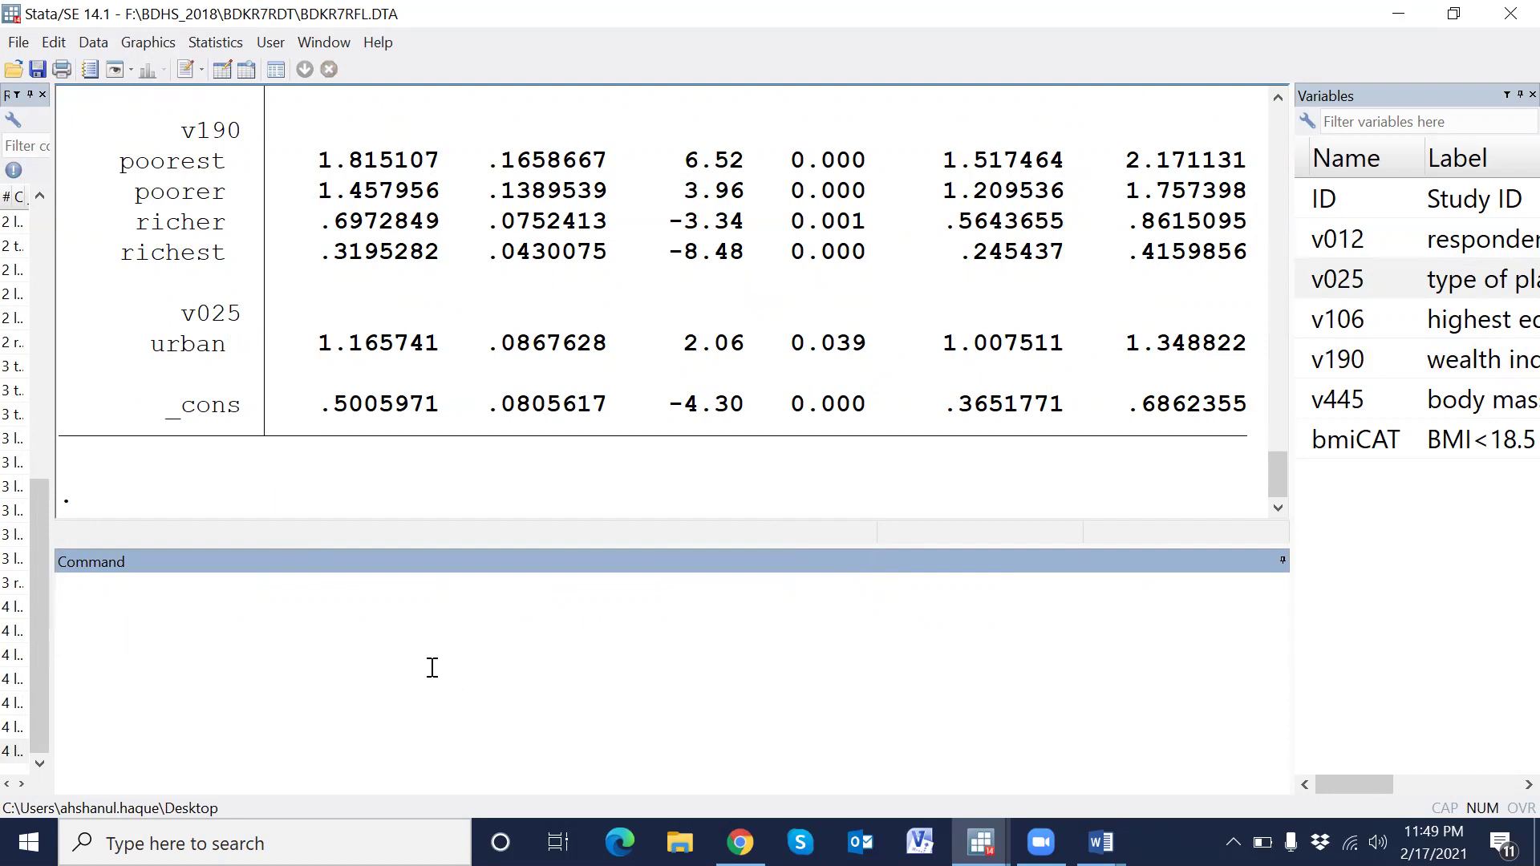
Run 'regress v445' with ib3.v190 and ib2.v025: R-squared 0.164, urban 0.184
{"action": "key", "text": "Page_Up"}
{"action": "left_click_drag", "start_coordinate": [256, 596], "coordinate": [10, 595]}
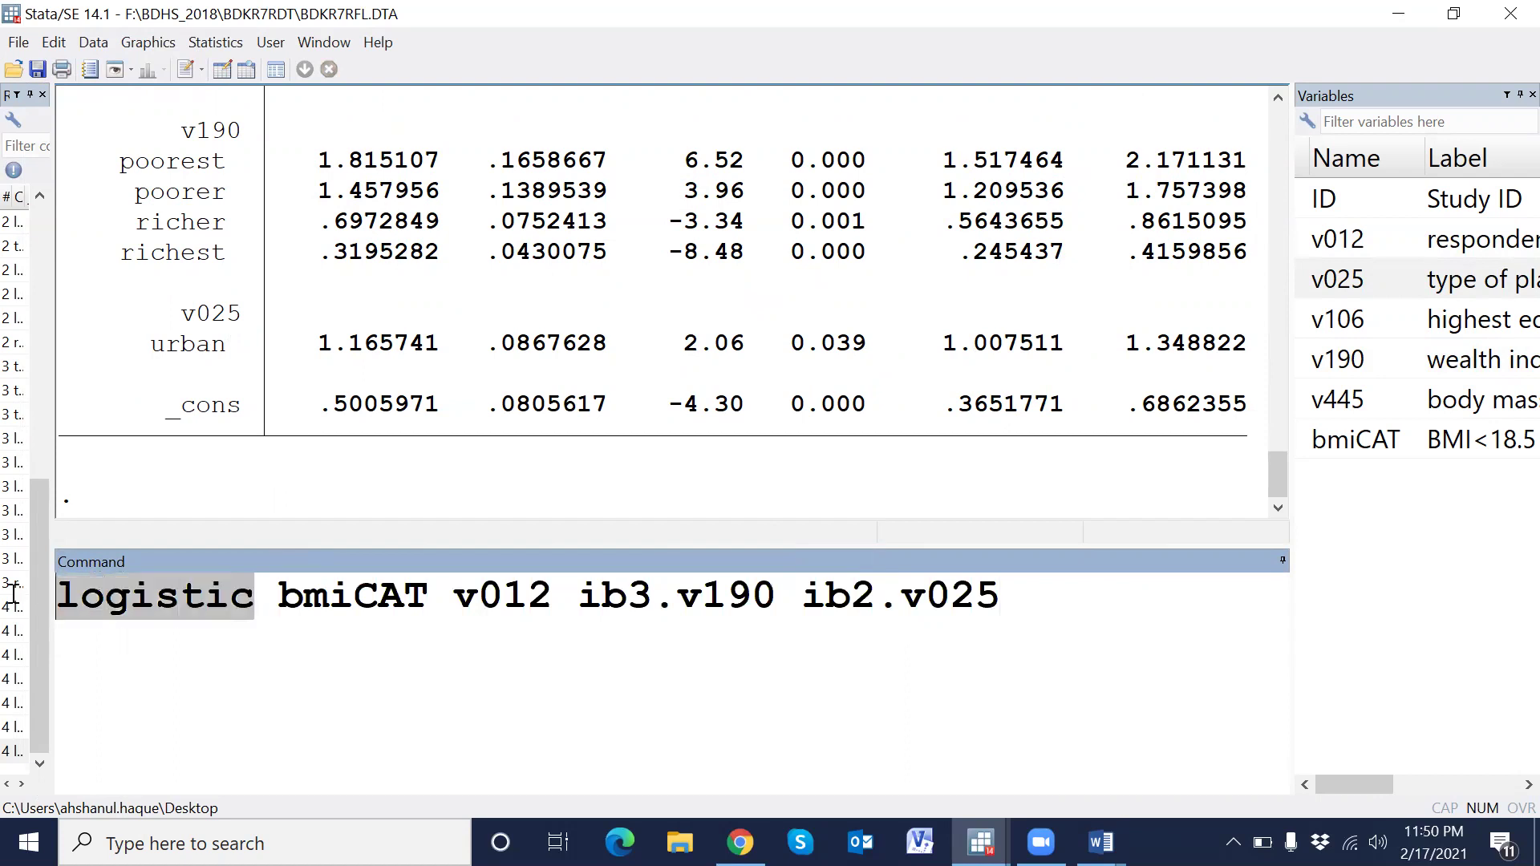
{"action": "type", "text": "reg"}
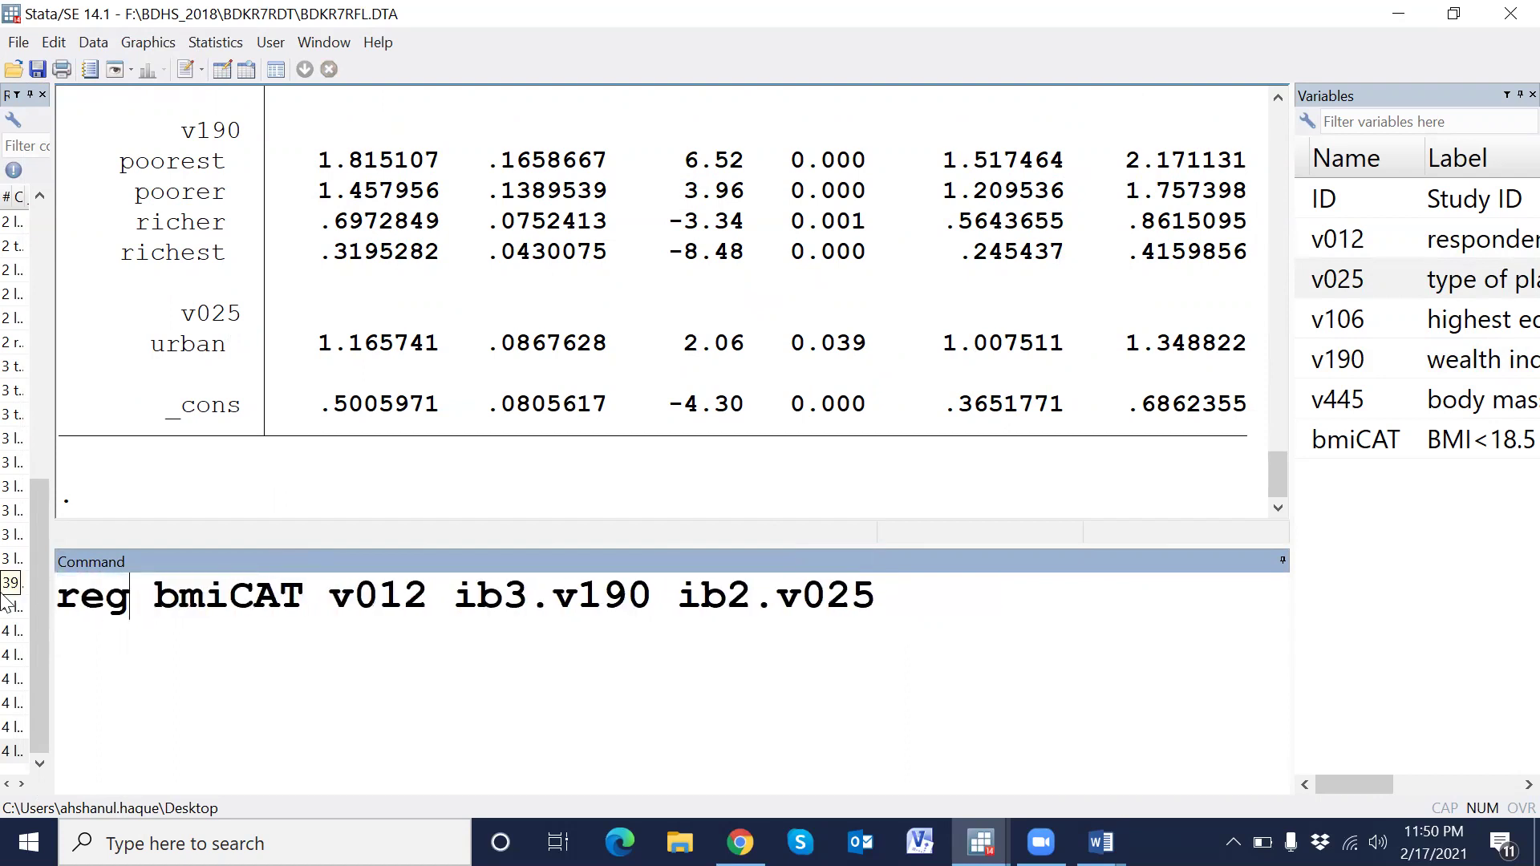
{"action": "type", "text": "ress"}
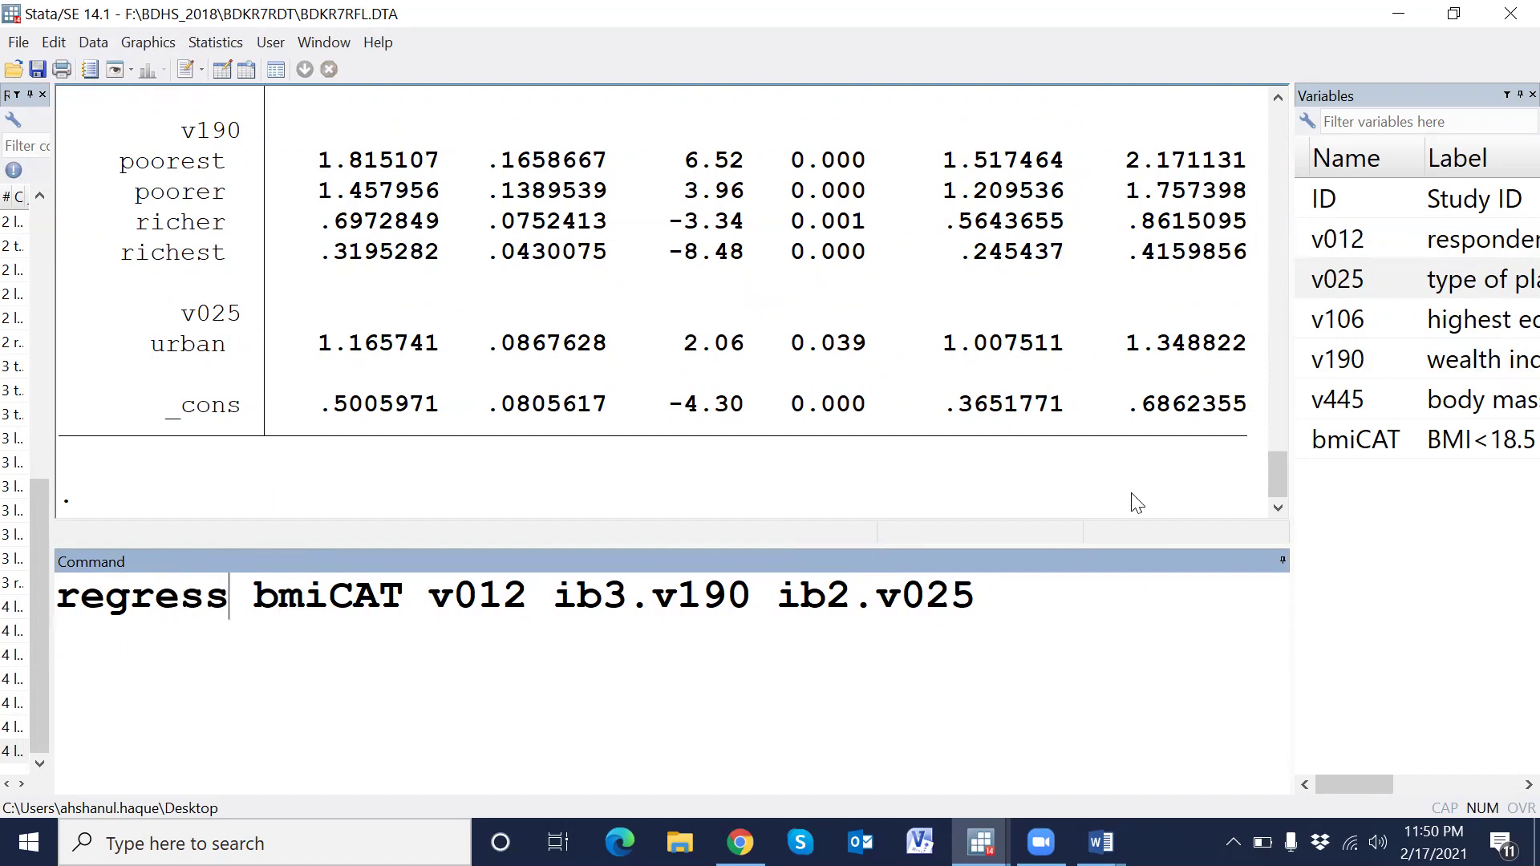
{"action": "double_click", "coordinate": [378, 595]}
{"action": "double_click", "coordinate": [1338, 401]}
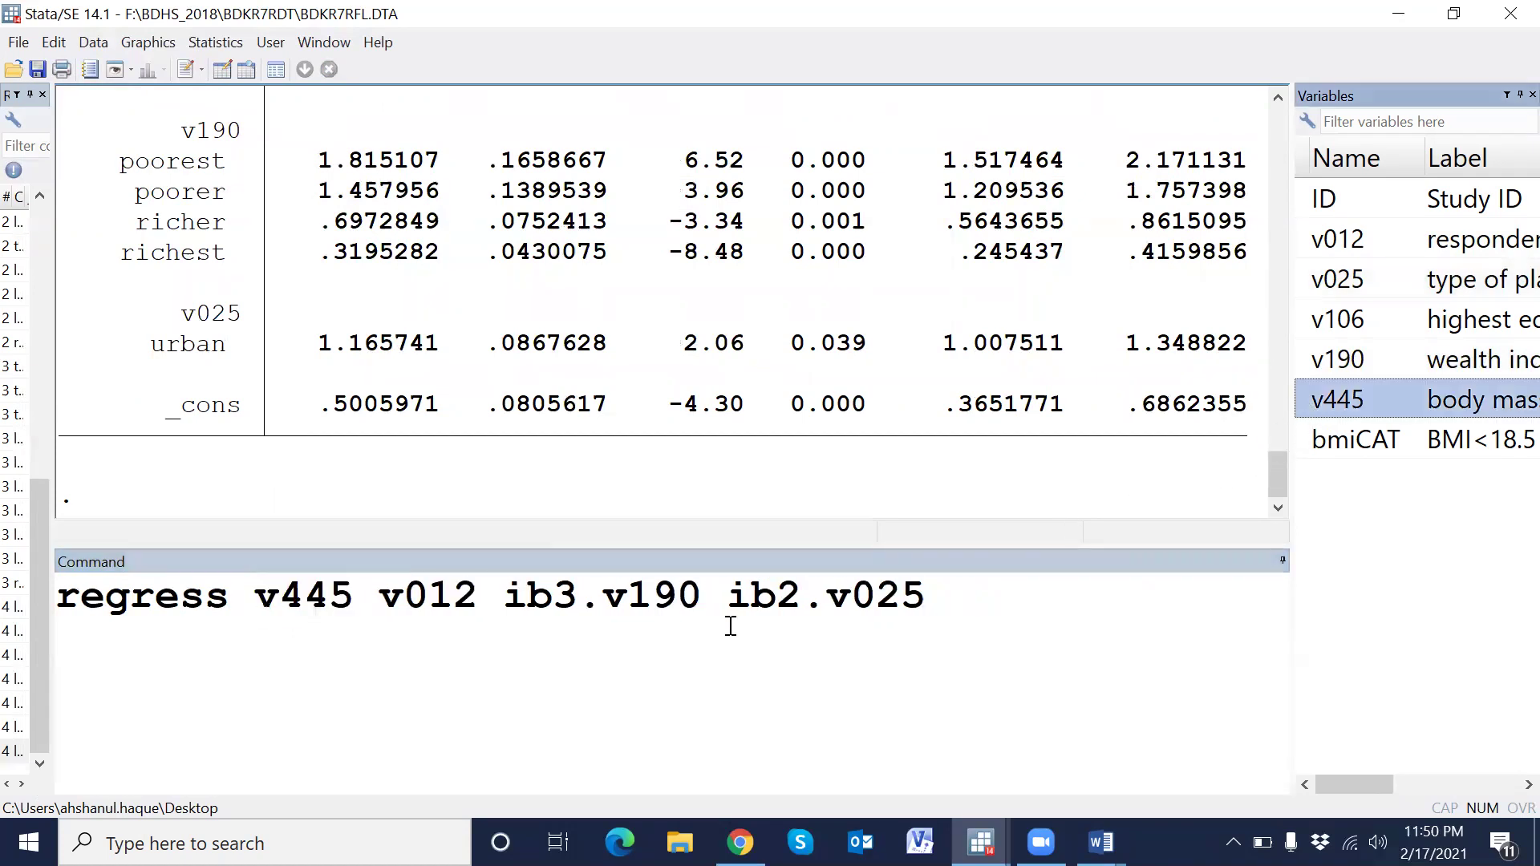
{"action": "key", "text": "Return"}
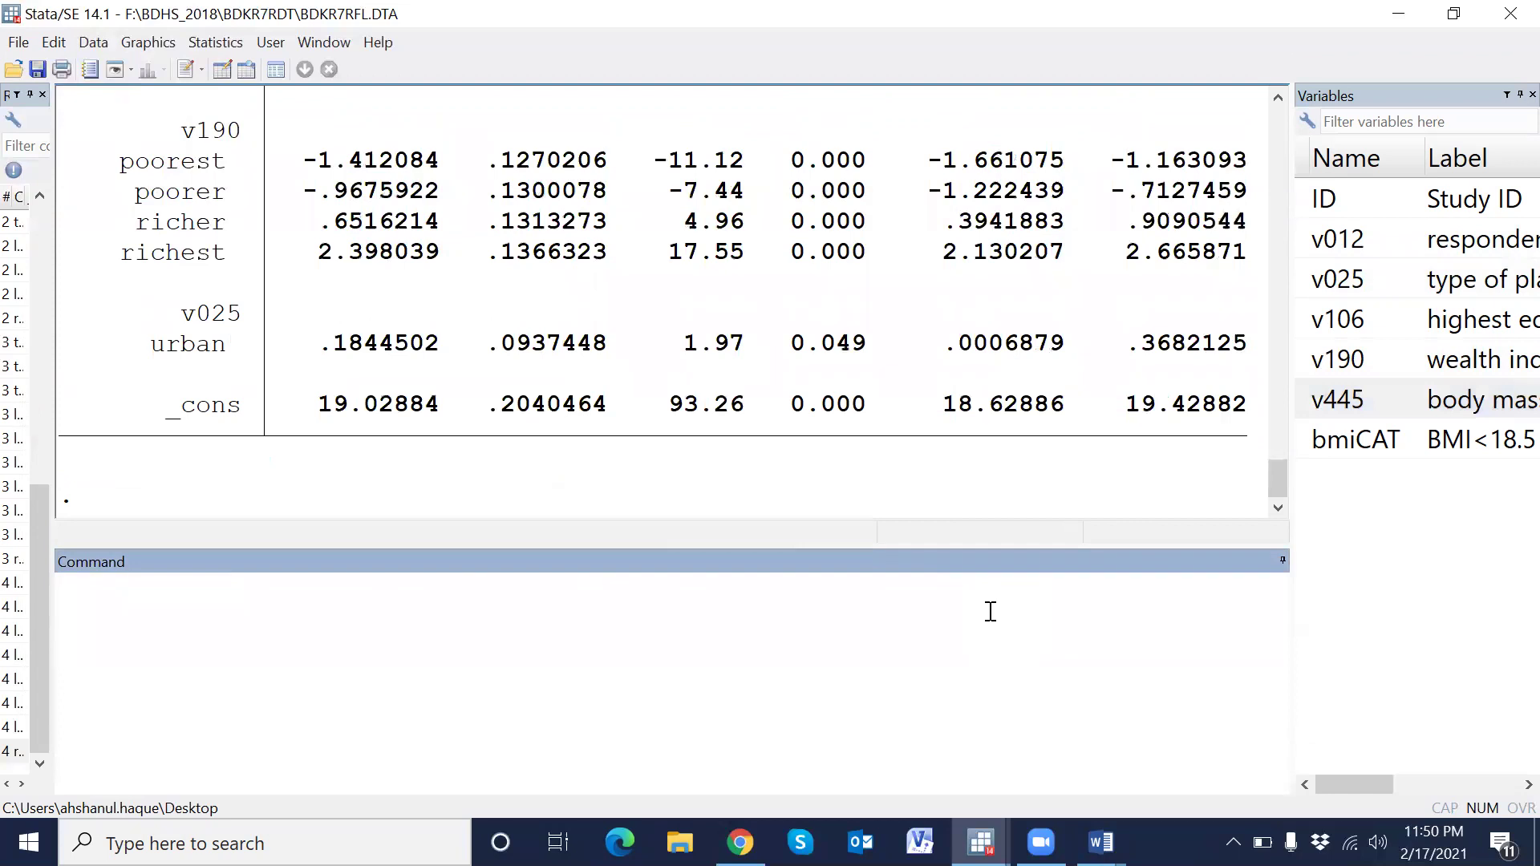
{"action": "scroll", "coordinate": [271, 385], "scroll_direction": "up", "scroll_amount": 2}
{"action": "scroll", "coordinate": [271, 385], "scroll_direction": "up", "scroll_amount": 3}
{"action": "scroll", "coordinate": [271, 380], "scroll_direction": "down", "scroll_amount": 1}
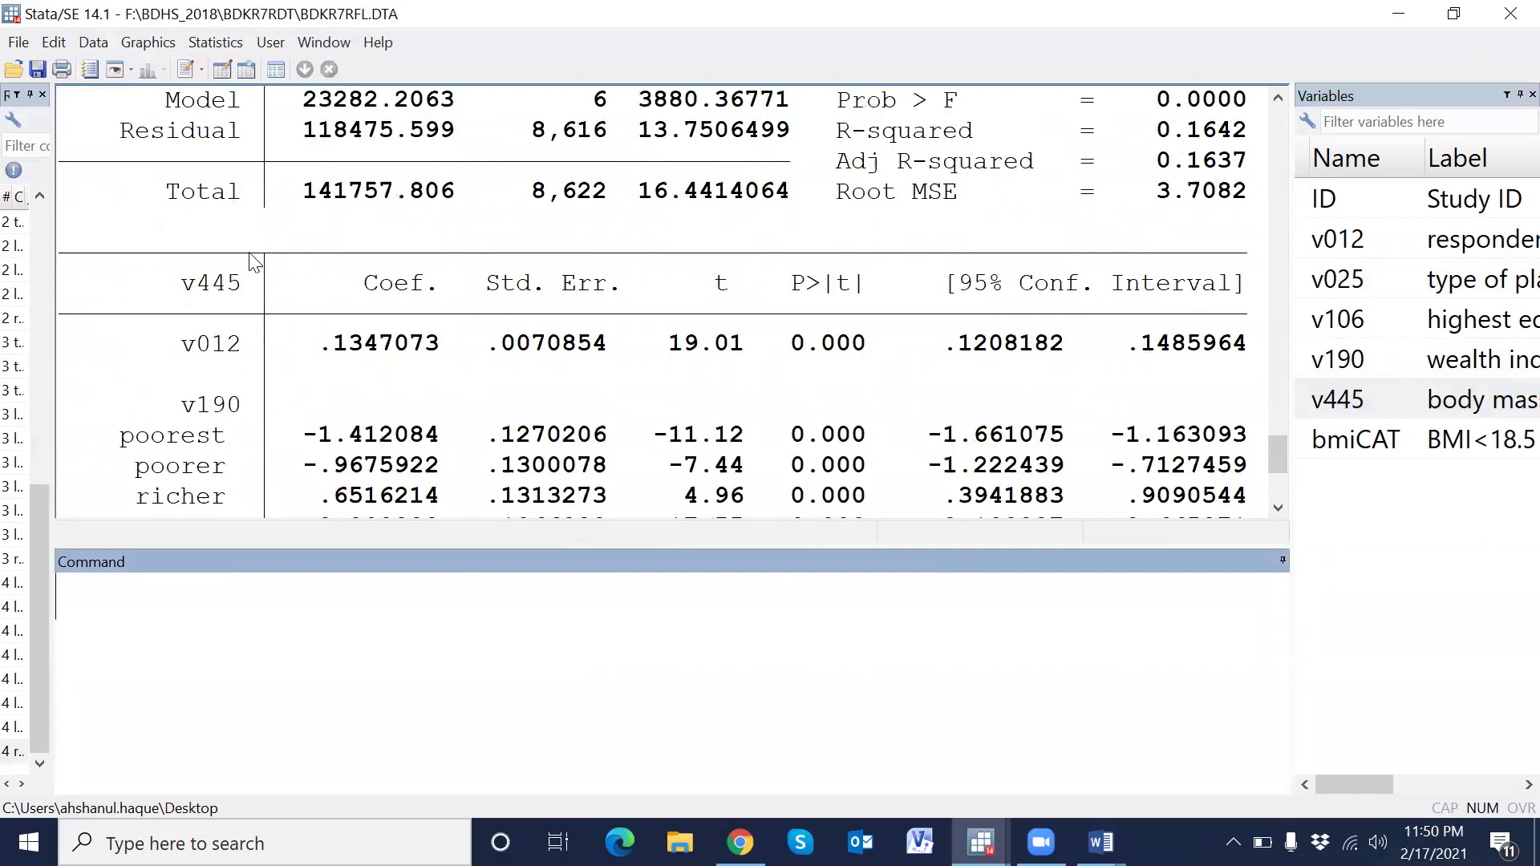
{"action": "scroll", "coordinate": [259, 325], "scroll_direction": "up", "scroll_amount": 3}
{"action": "scroll", "coordinate": [274, 355], "scroll_direction": "down", "scroll_amount": 2}
{"action": "scroll", "coordinate": [275, 354], "scroll_direction": "down", "scroll_amount": 3}
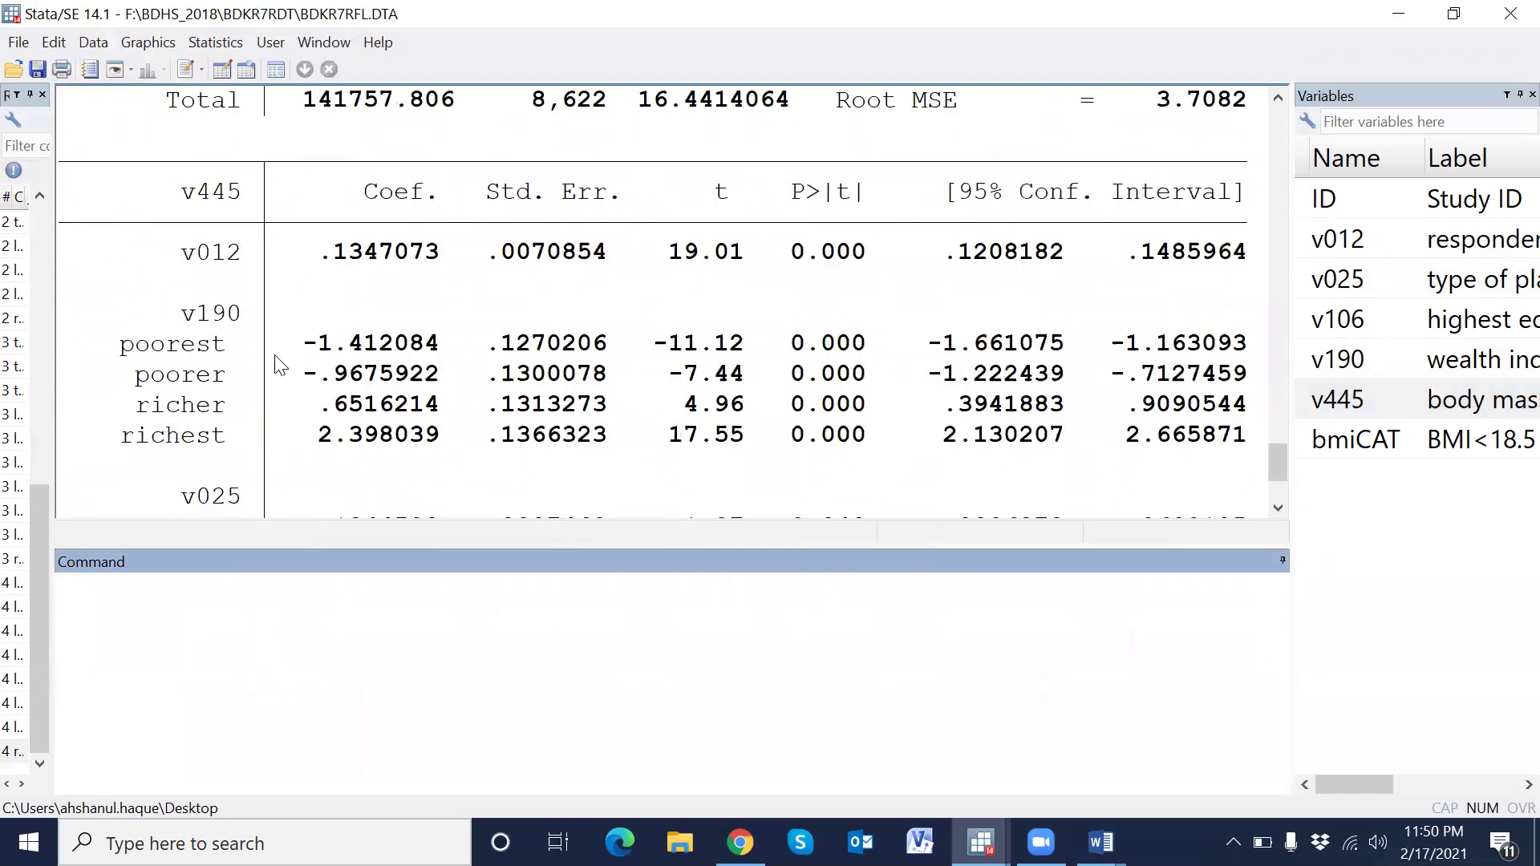
{"action": "scroll", "coordinate": [221, 489], "scroll_direction": "down", "scroll_amount": 3}
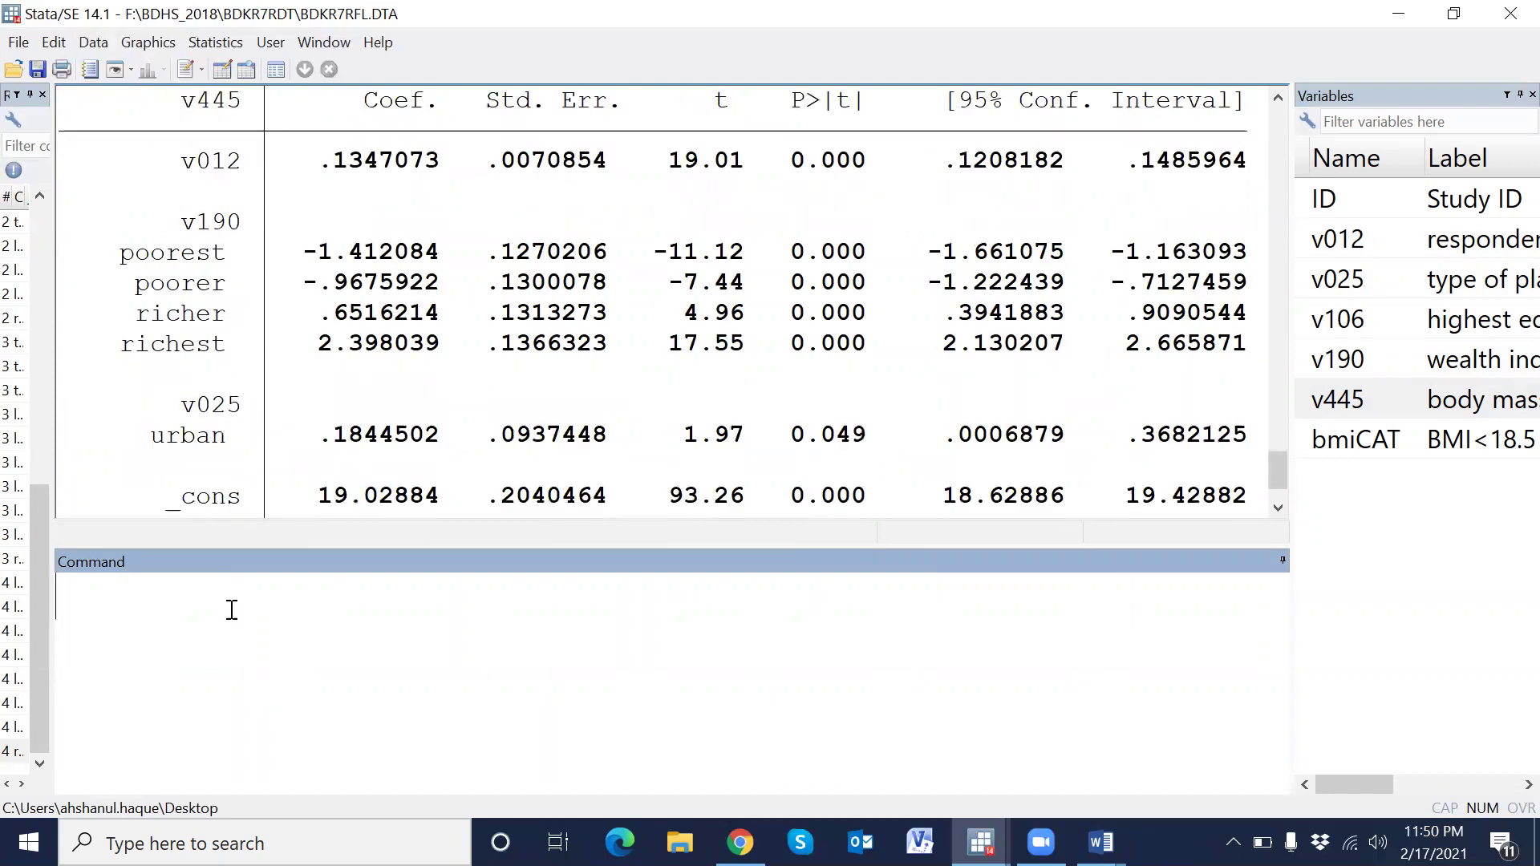
Rerun the regression with ib5.v190: coefficients -3.810 (poorest) to -1.746 (richer), constant 21.427
{"action": "key", "text": "Page_Up"}
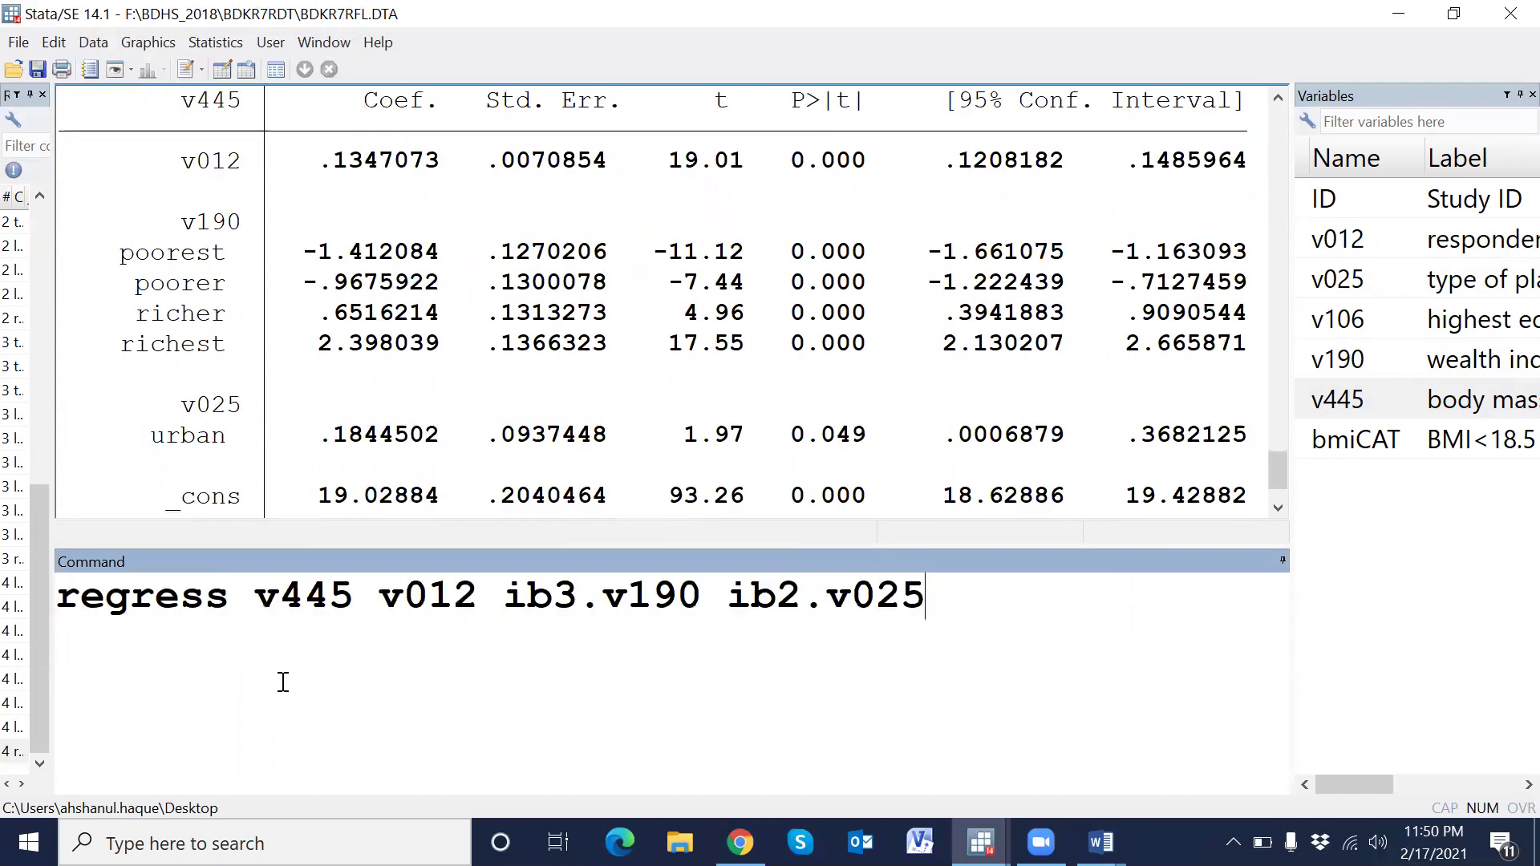
{"action": "left_click", "coordinate": [579, 596]}
{"action": "left_click_drag", "start_coordinate": [580, 596], "coordinate": [554, 595]}
{"action": "type", "text": "5"}
{"action": "left_click_drag", "start_coordinate": [702, 596], "coordinate": [601, 596]}
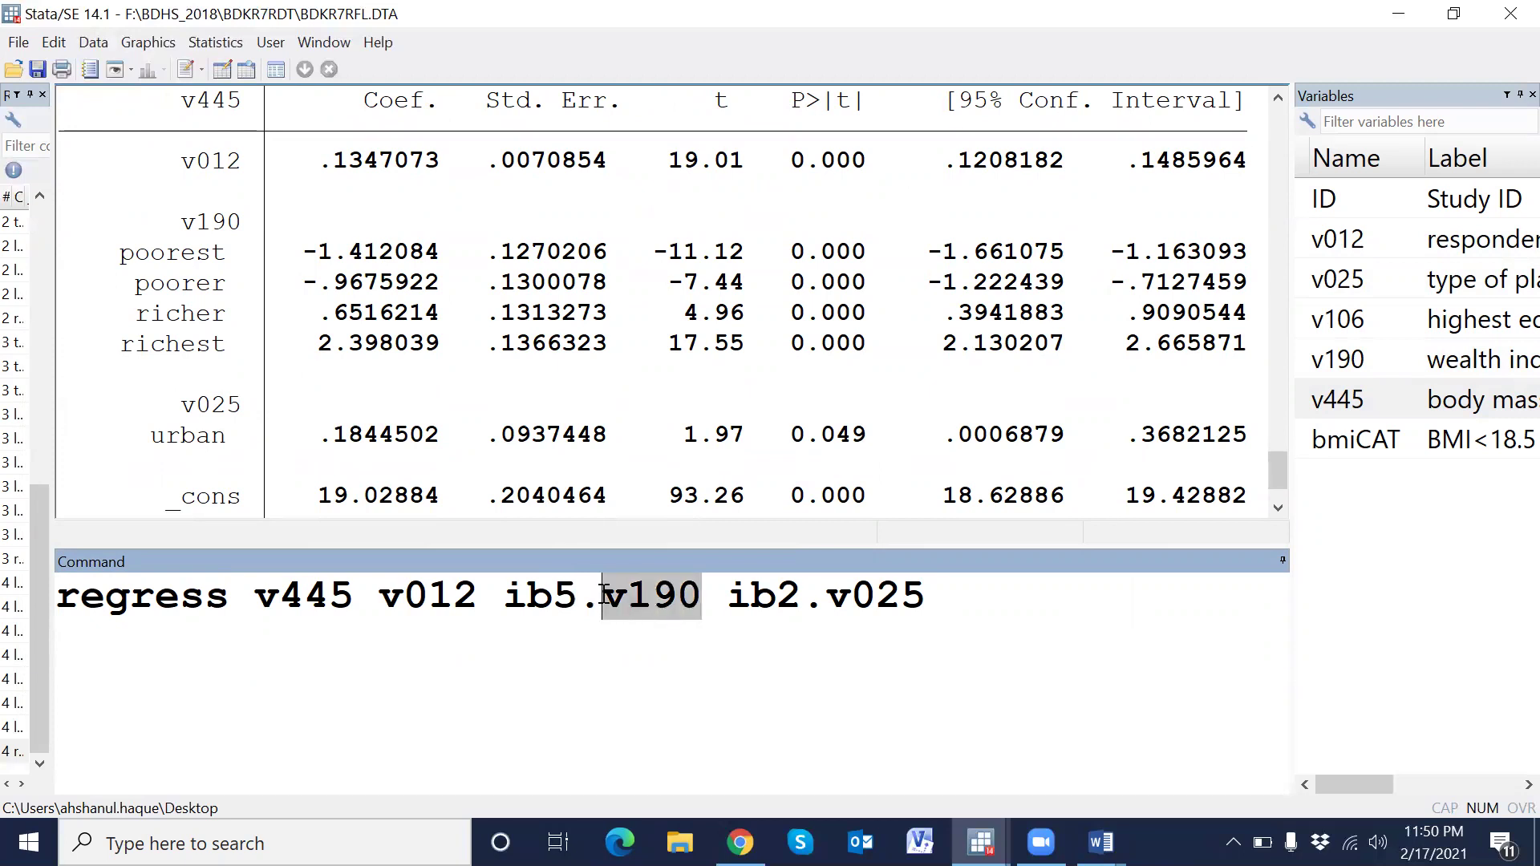
{"action": "left_click_drag", "start_coordinate": [927, 596], "coordinate": [828, 596]}
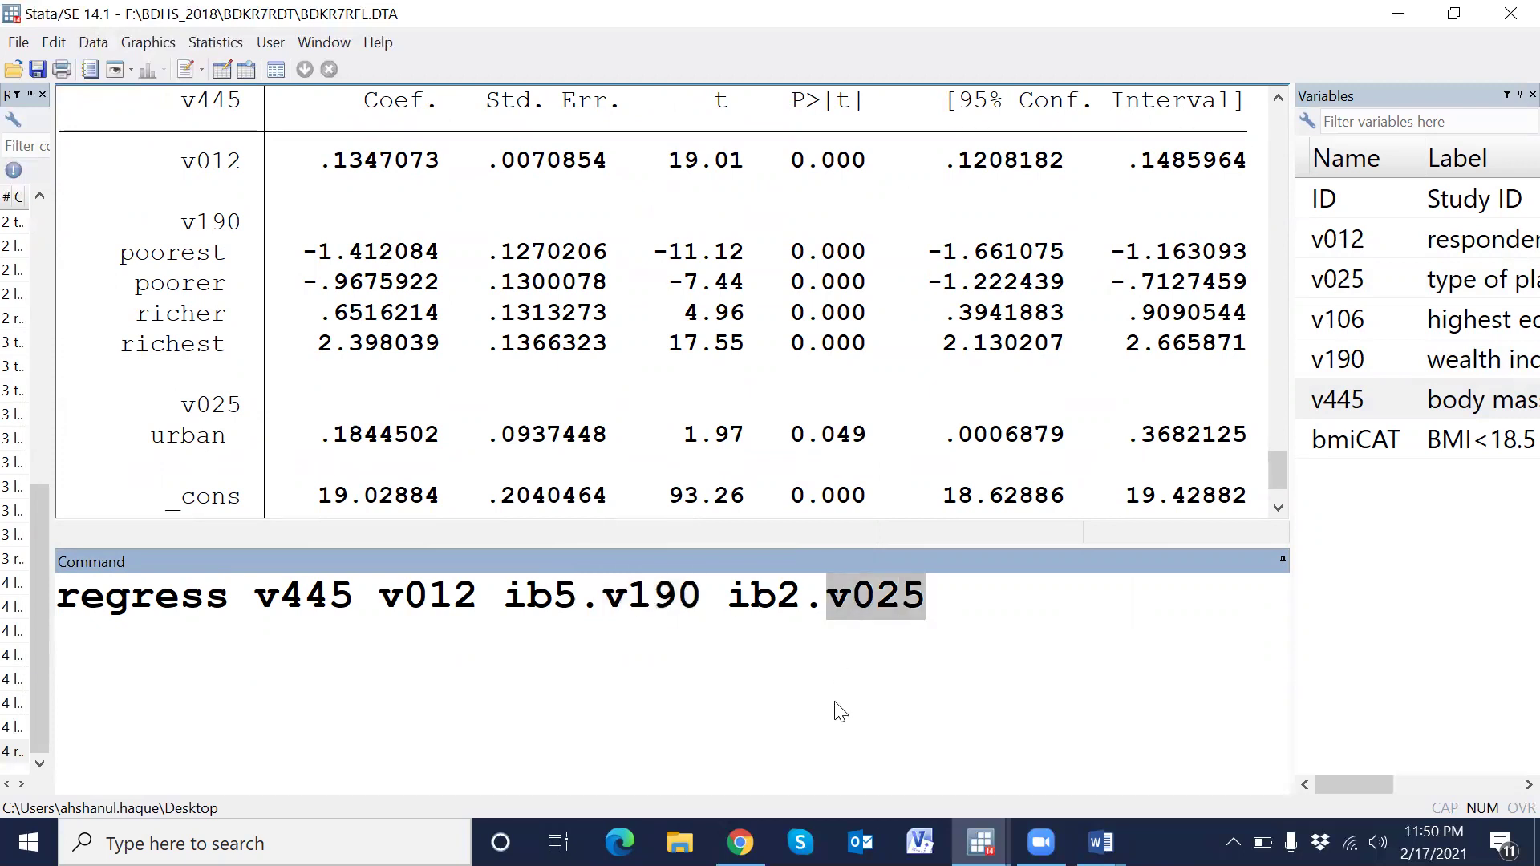
{"action": "left_click", "coordinate": [952, 615]}
{"action": "key", "text": "Return"}
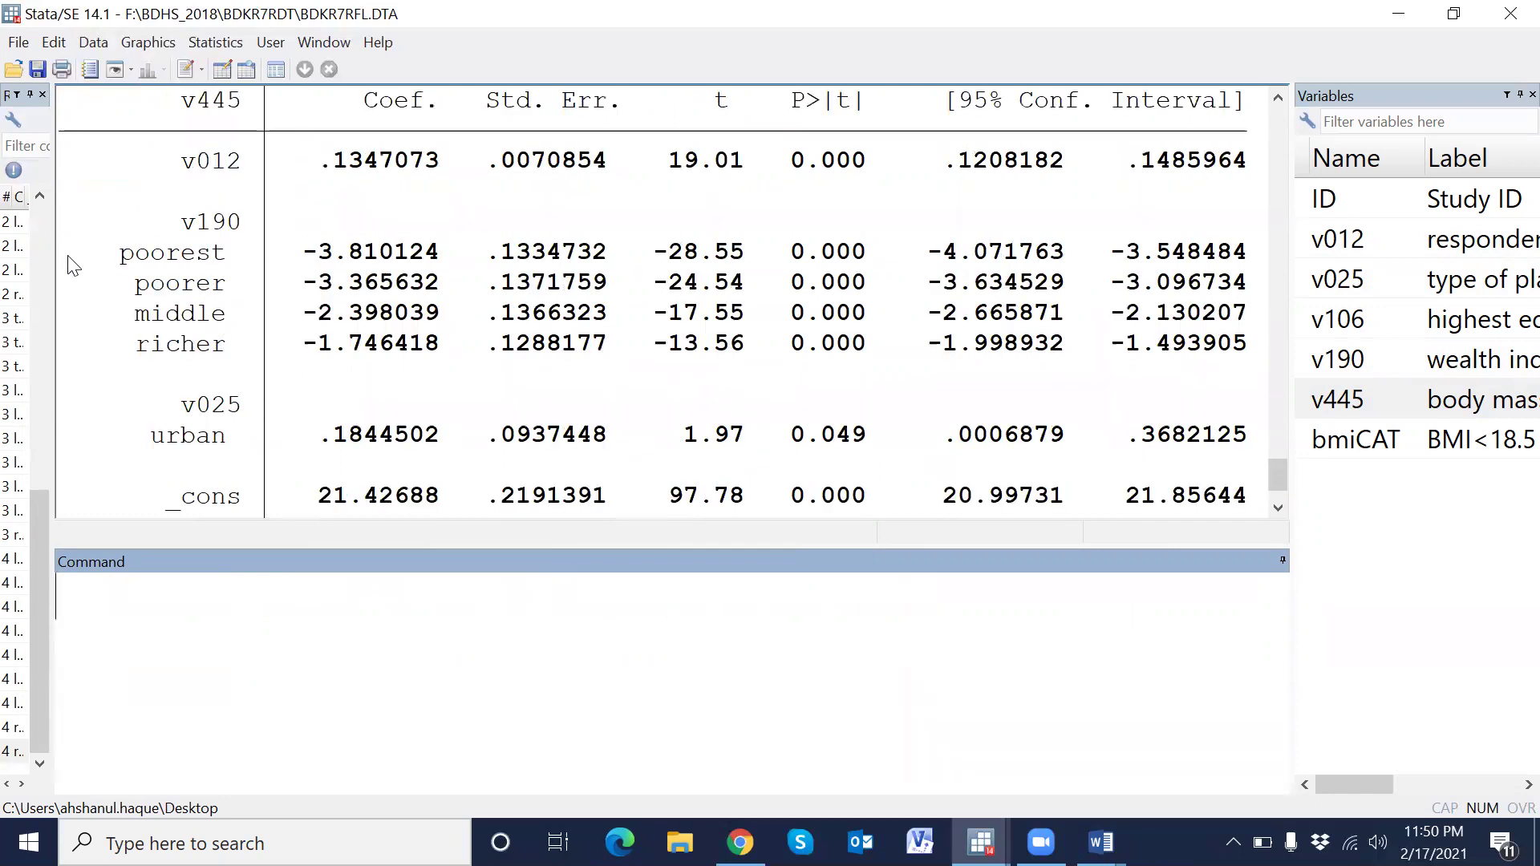
{"action": "mouse_move", "coordinate": [73, 254]}
{"action": "left_mouse_down"}
{"action": "mouse_move", "coordinate": [1117, 352]}
{"action": "mouse_move", "coordinate": [1222, 345]}
{"action": "left_mouse_up"}
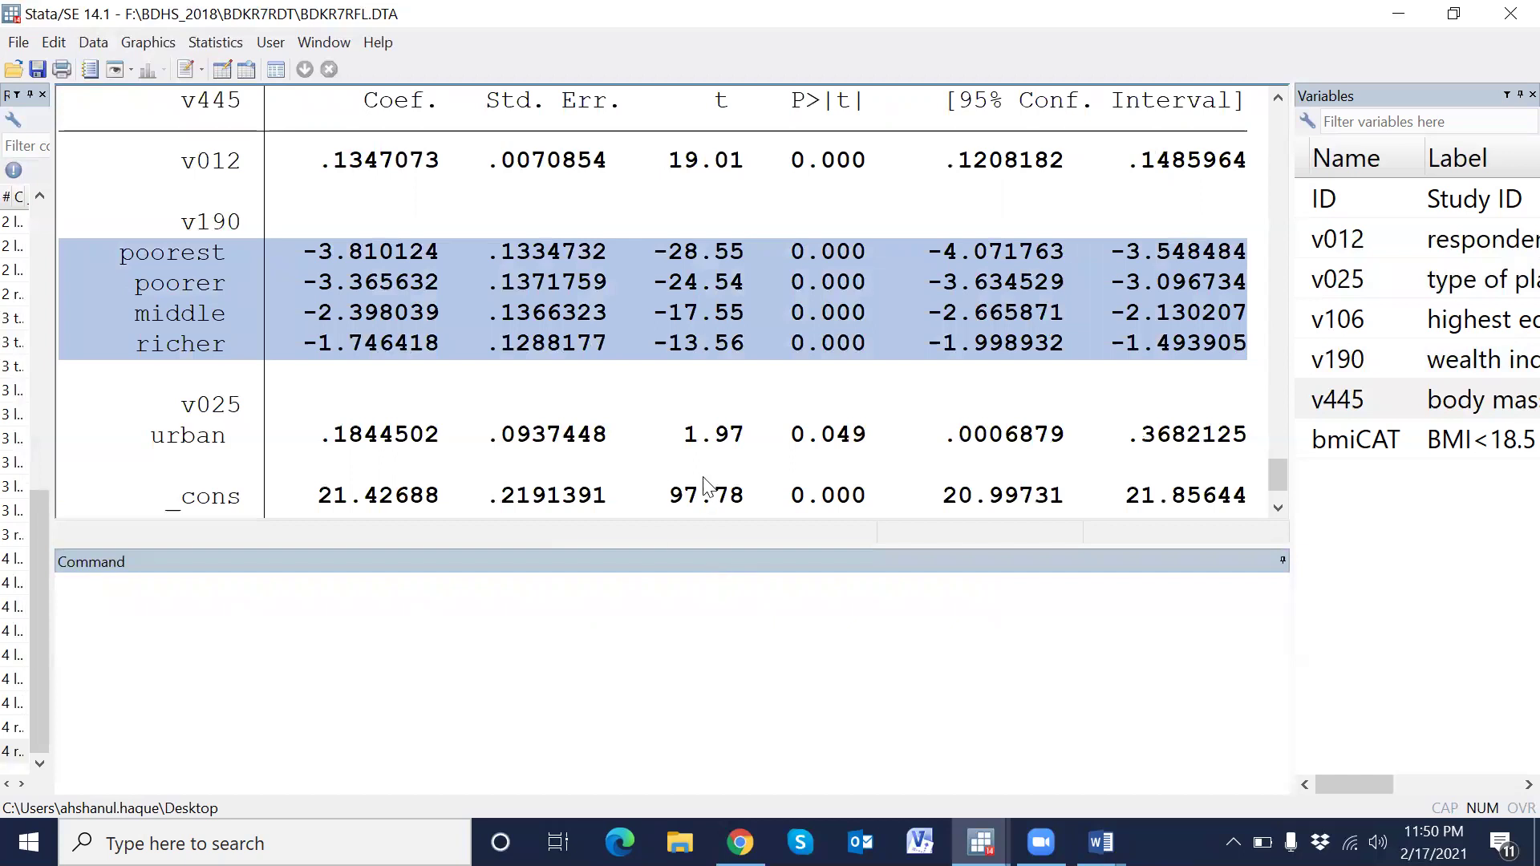
{"action": "scroll", "coordinate": [708, 482], "scroll_direction": "up", "scroll_amount": 5}
{"action": "scroll", "coordinate": [709, 482], "scroll_direction": "down", "scroll_amount": 6}
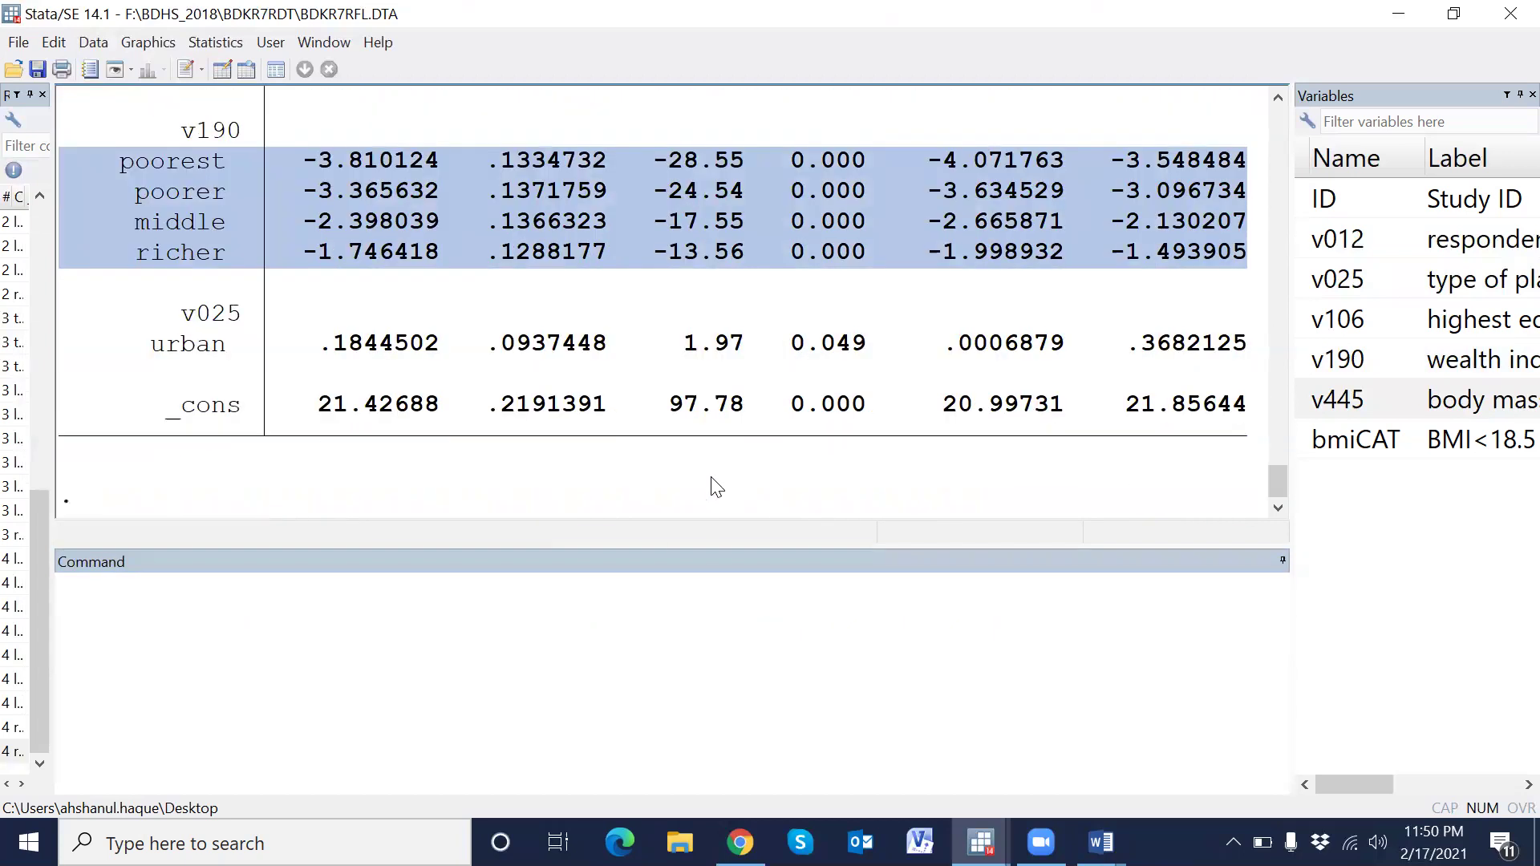